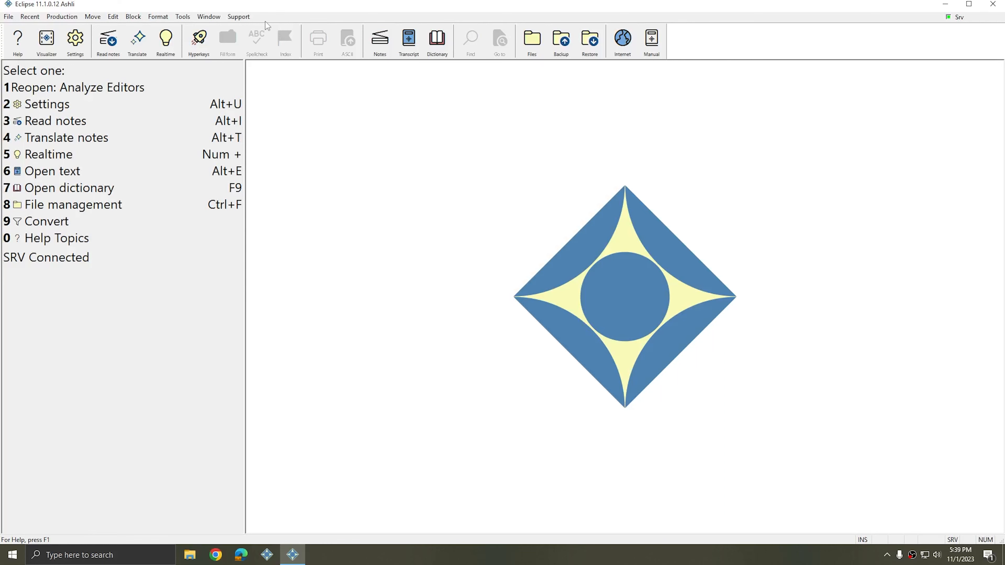
- Download the Bookmarks plugin from the Plugin Store
left_click(244, 19)
left_click(242, 17)
mouse_move(331, 220)
left_click(373, 257)
left_click(307, 185)
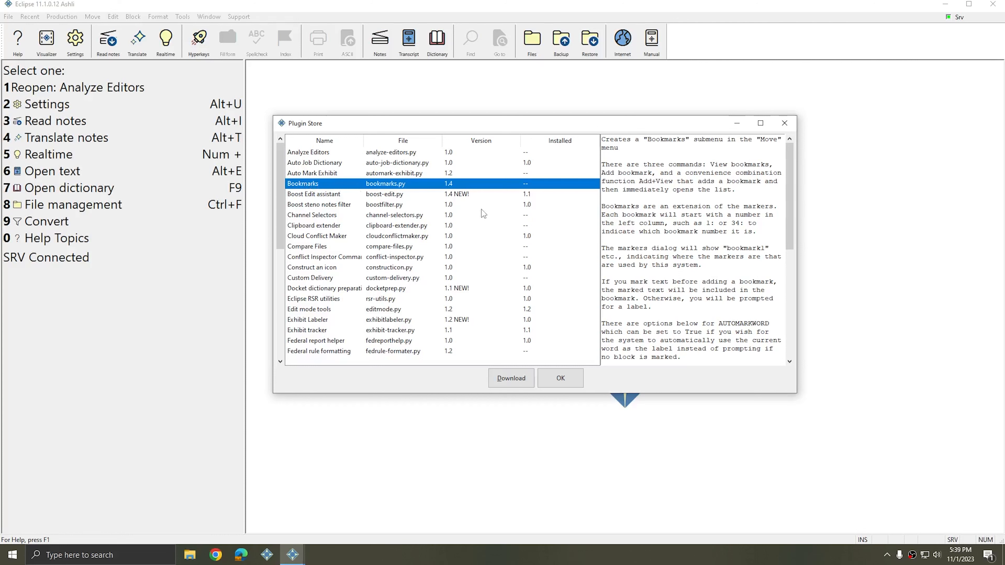
left_click(514, 384)
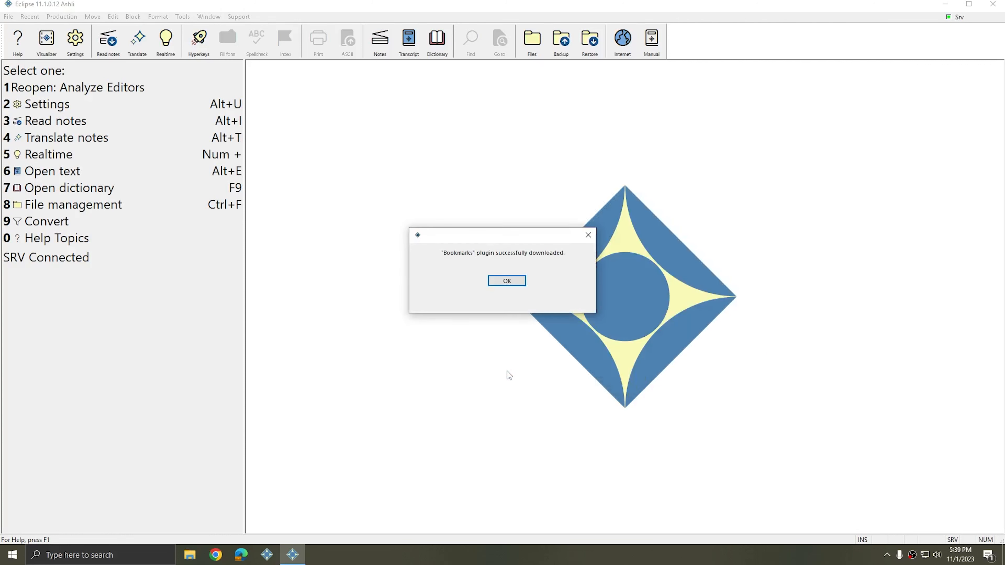
left_click(511, 282)
- Enable the Bookmarks plugin in the Plugin Manager and acknowledge the notice
left_click(239, 17)
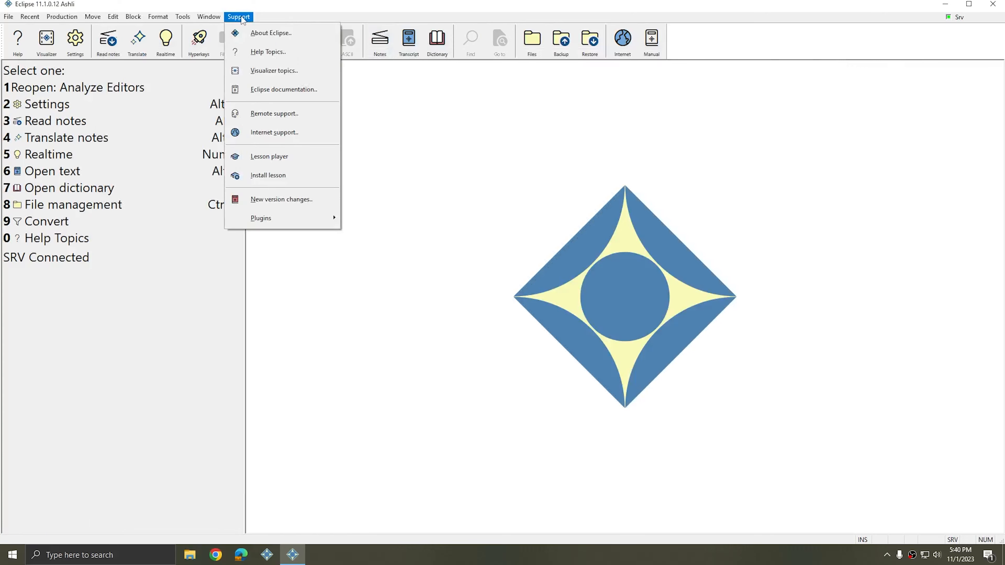
mouse_move(295, 219)
left_click(386, 236)
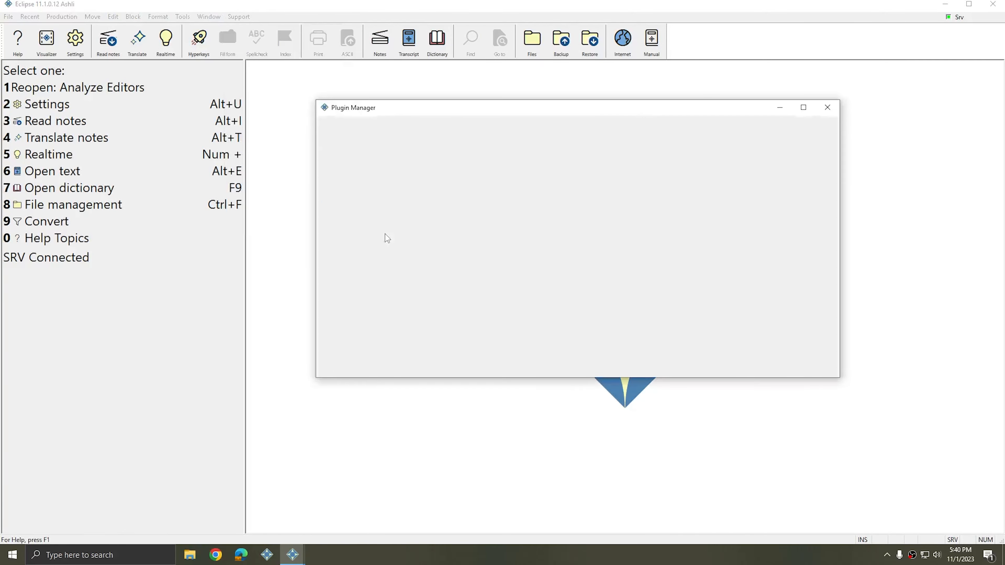
left_click(435, 148)
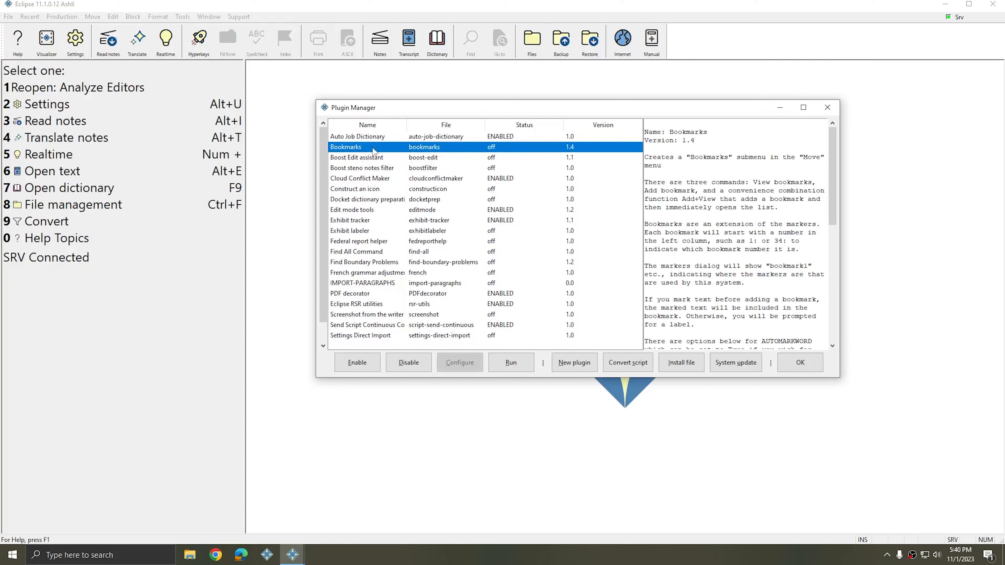
left_click(372, 372)
left_click(800, 365)
left_click(486, 285)
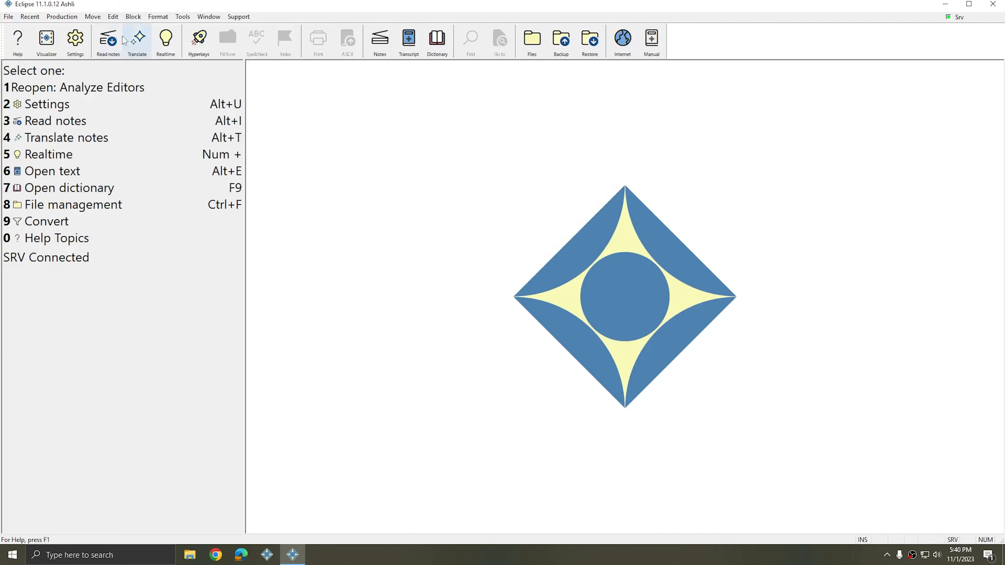
- Read the Bookmarks plugin's description in the Plugin Manager to learn where its commands are located
left_click(239, 17)
mouse_move(279, 218)
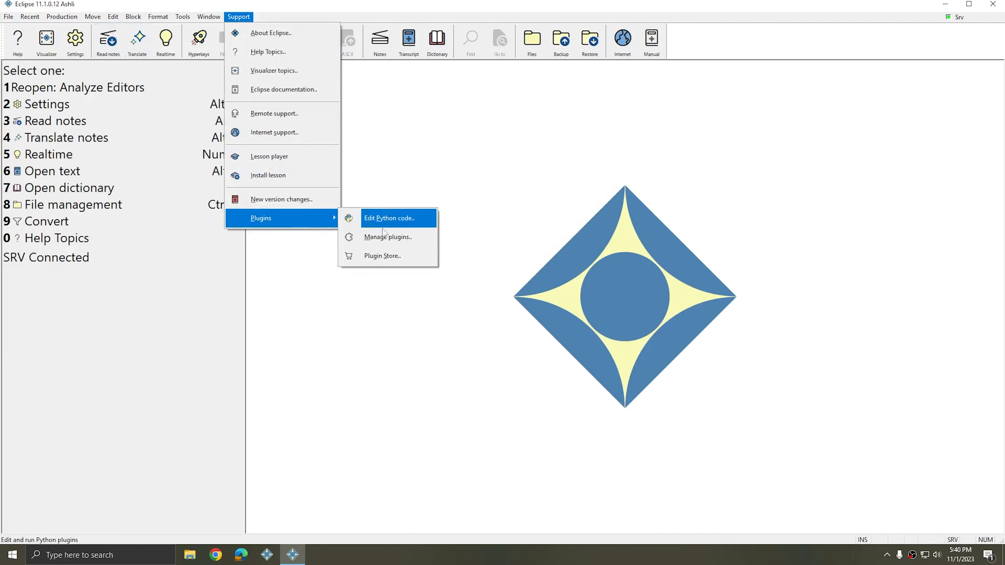
left_click(387, 237)
left_click(354, 147)
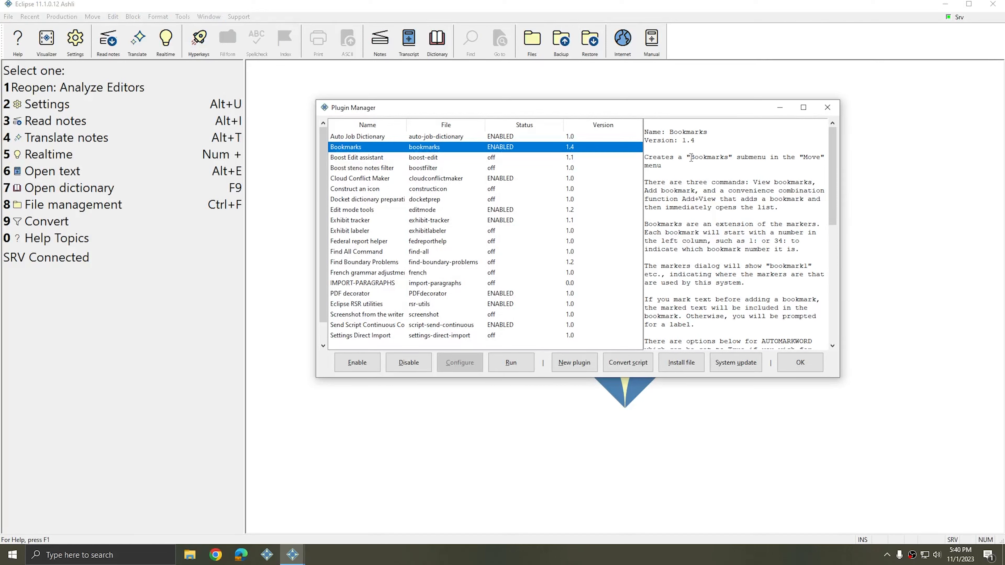
left_click_drag(687, 158, 812, 158)
left_click(829, 115)
- Look over the available bookmark commands for viewing, adding, and adding and viewing bookmarks
left_click(93, 16)
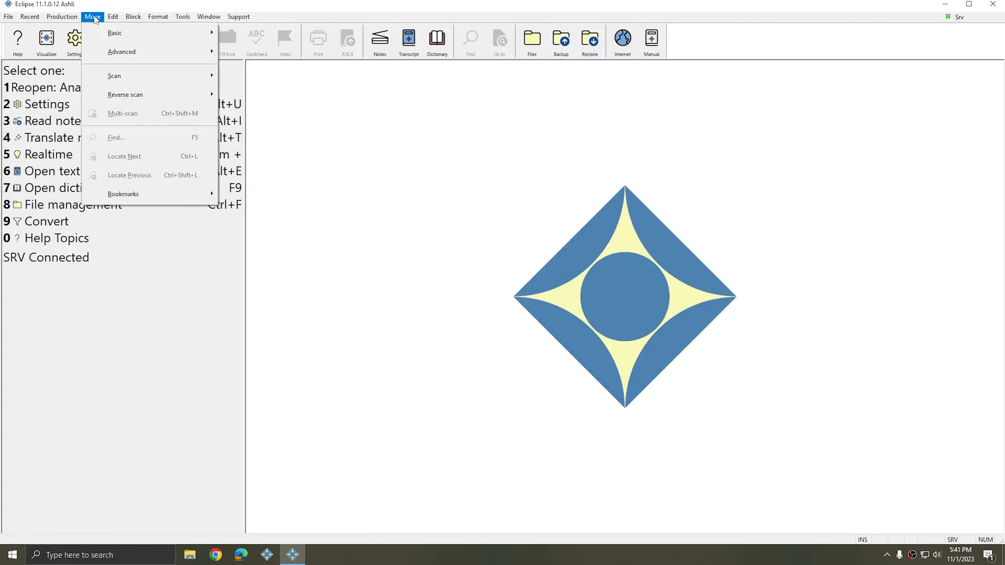
mouse_move(136, 197)
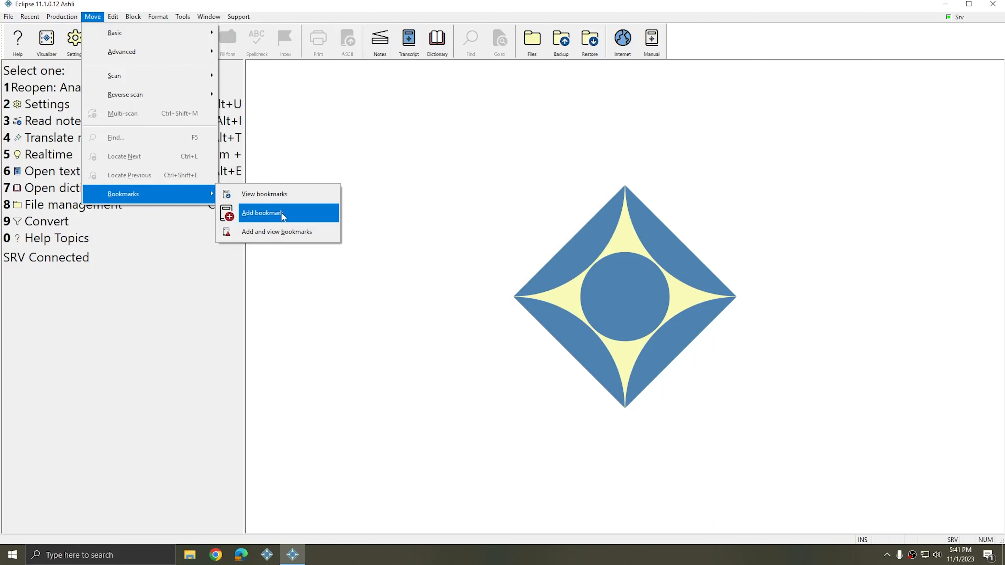
left_click(283, 233)
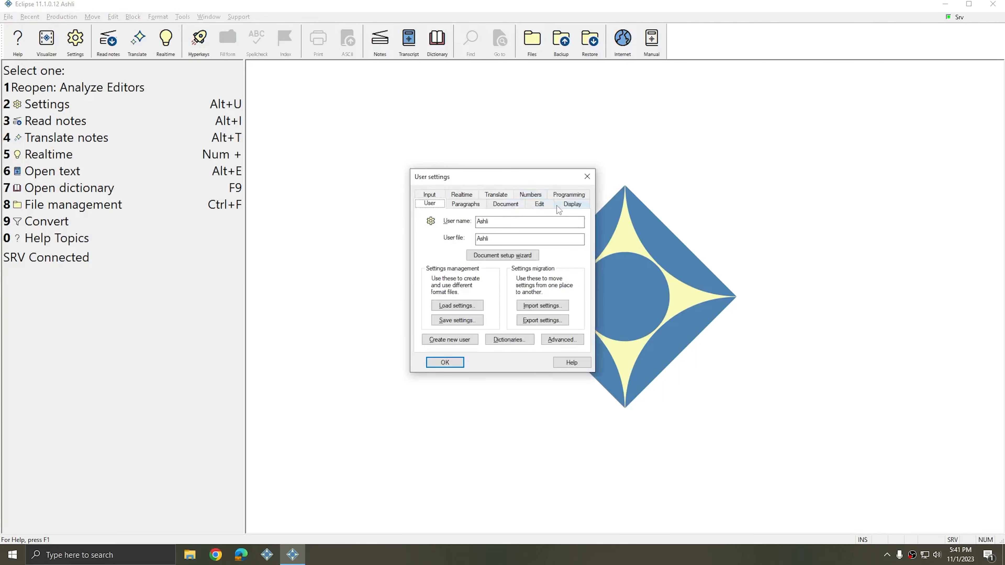
- Assign the keystroke Ctrl + B to the View bookmarks command in the keyboard definitions
left_click(542, 206)
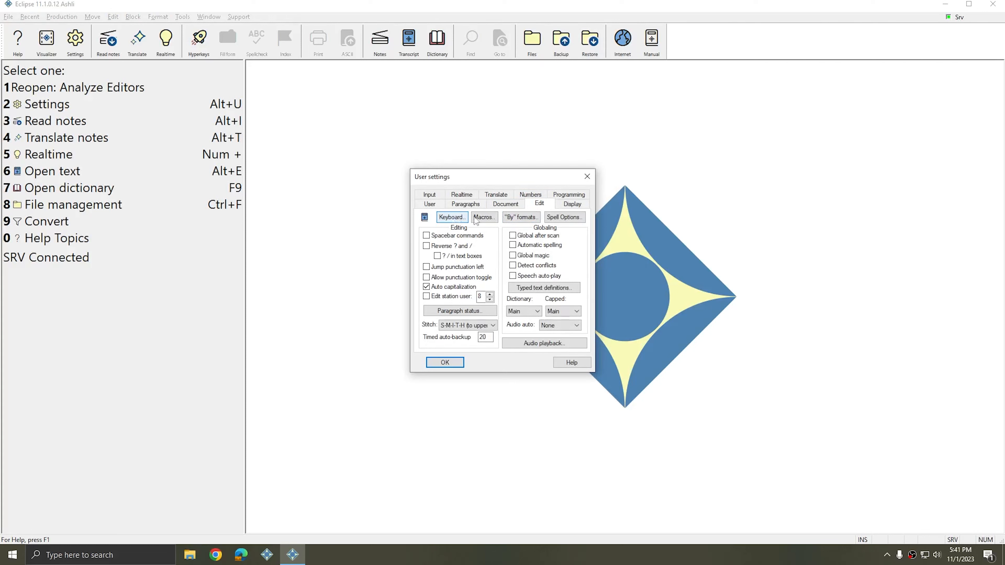
left_click(455, 221)
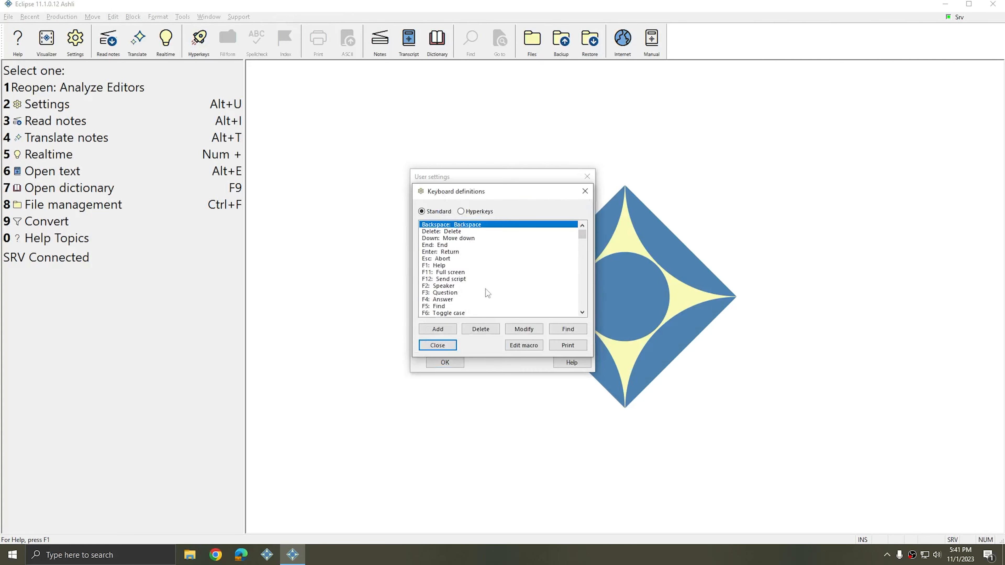
left_click(440, 332)
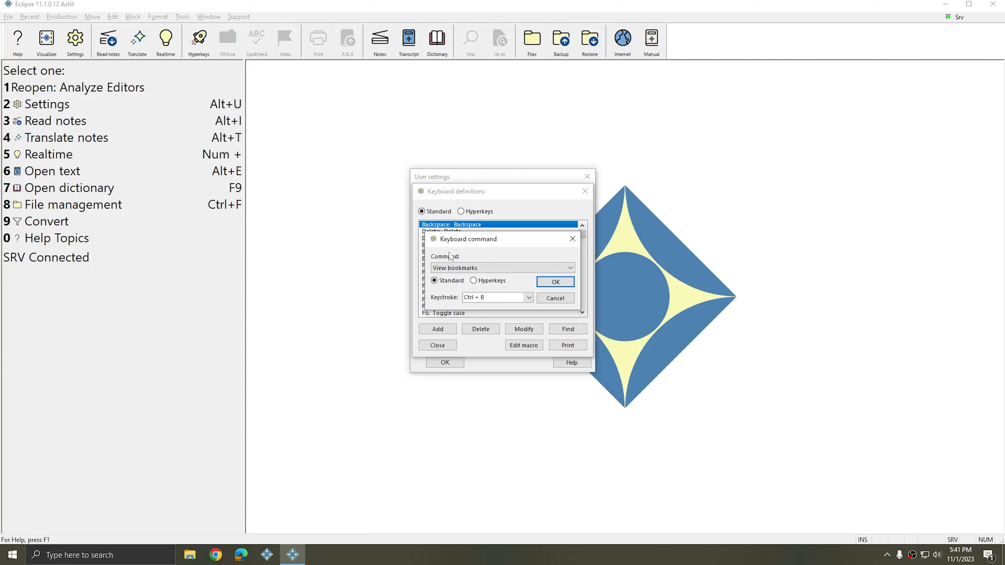
left_click(556, 285)
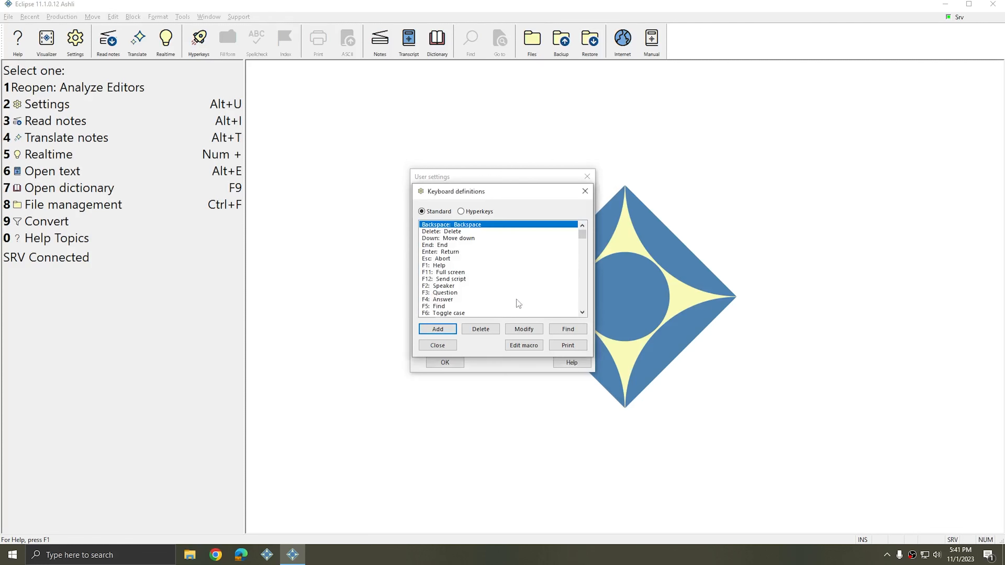
- Assign the keystroke Alt + B to the Add bookmark command, replacing its existing Prev sentence assignment
left_click(487, 297)
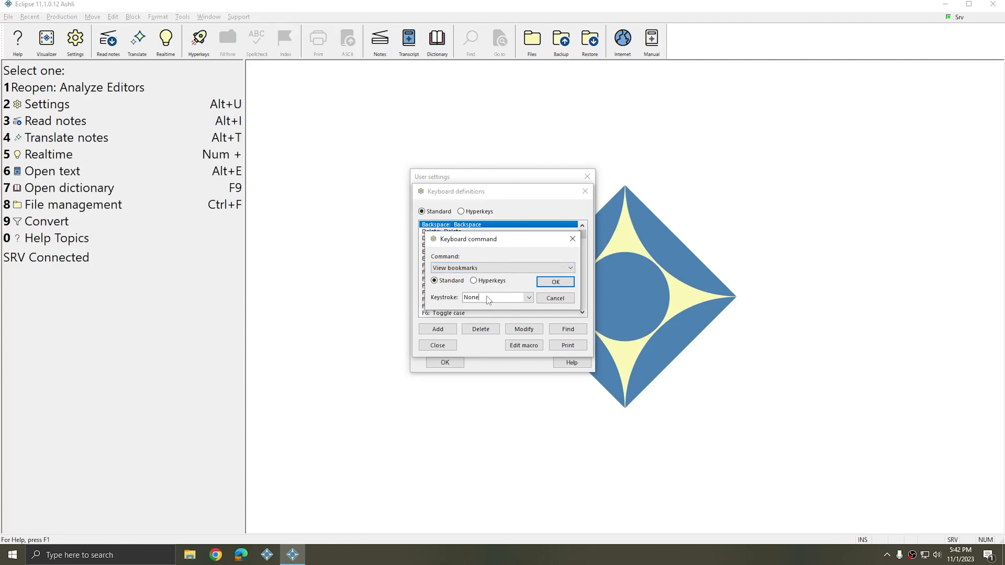
key("alt")
key("alt+b")
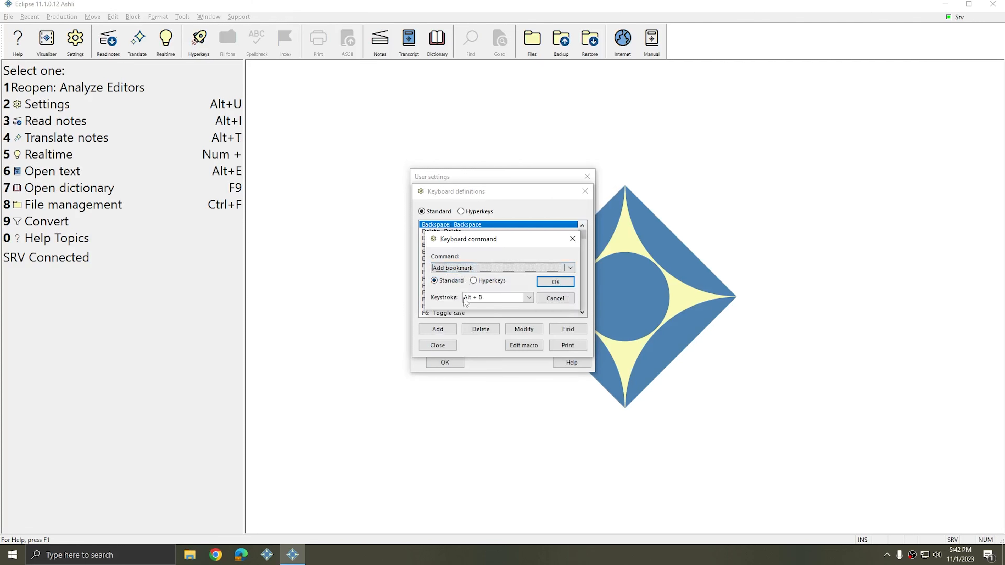
left_click(558, 284)
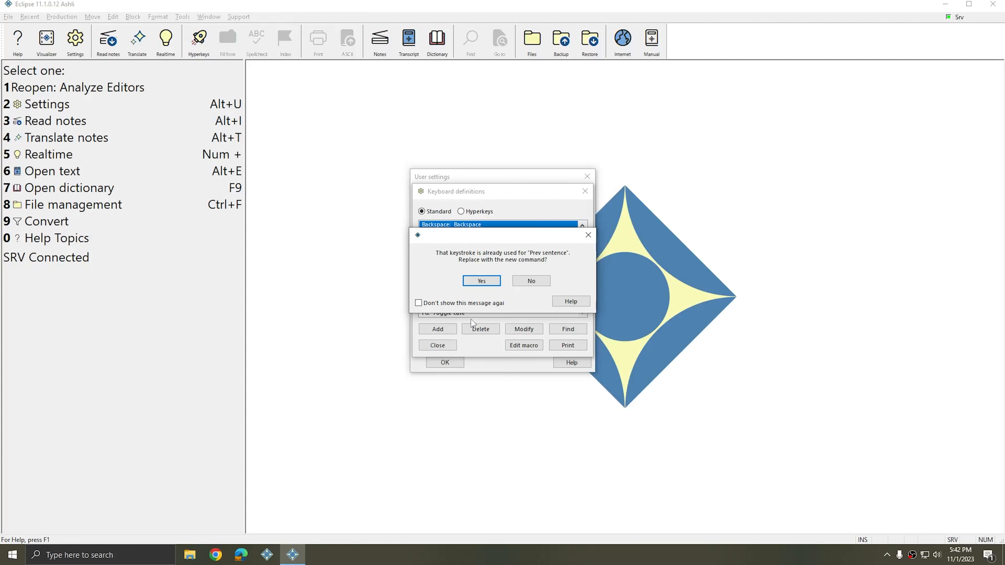
left_click(488, 289)
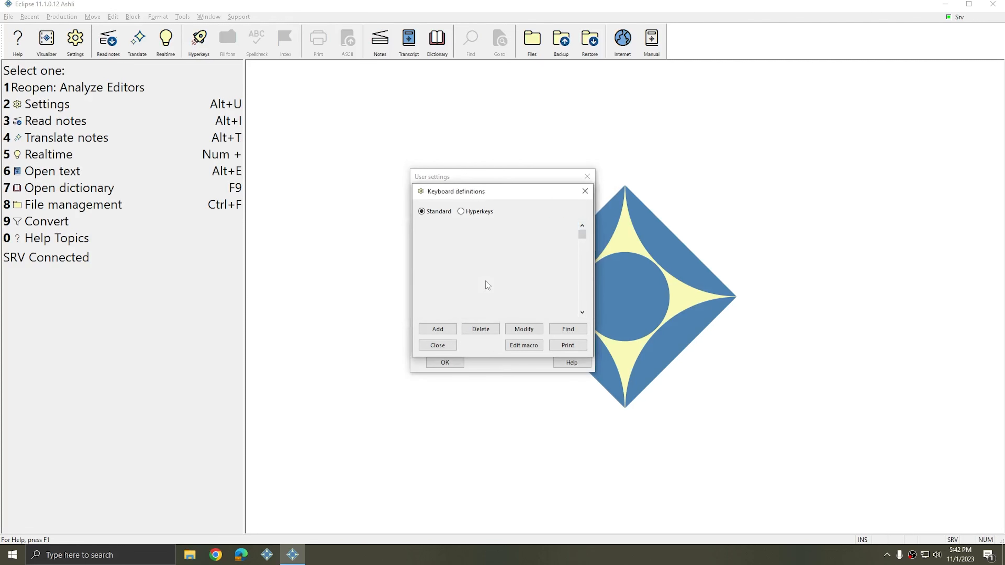
- Assign the keystroke Shift + Alt + B to the Add and view bookmarks command and save the user settings
left_click(437, 330)
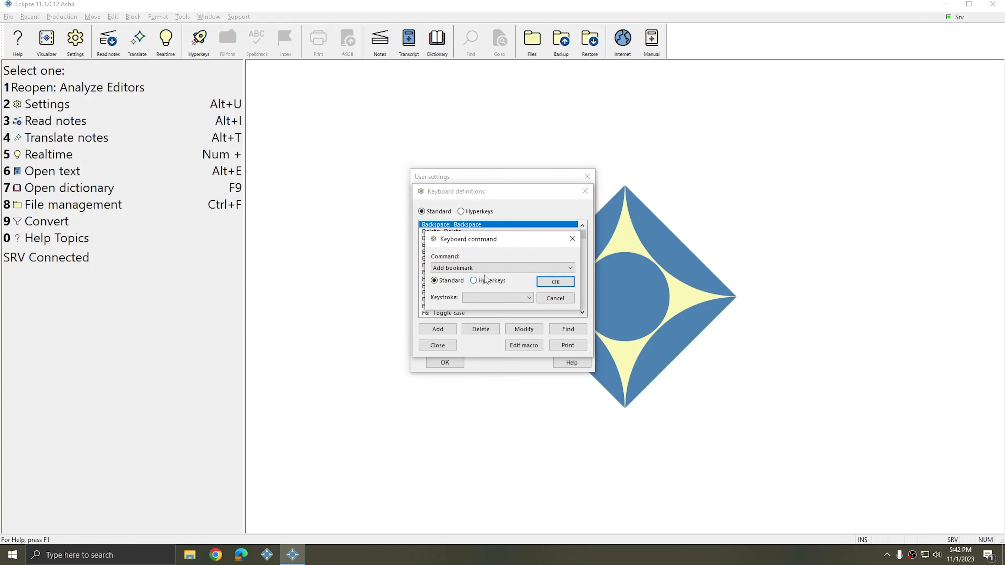
left_click(486, 272)
left_click(480, 285)
left_click(481, 298)
key("shift+alt+b")
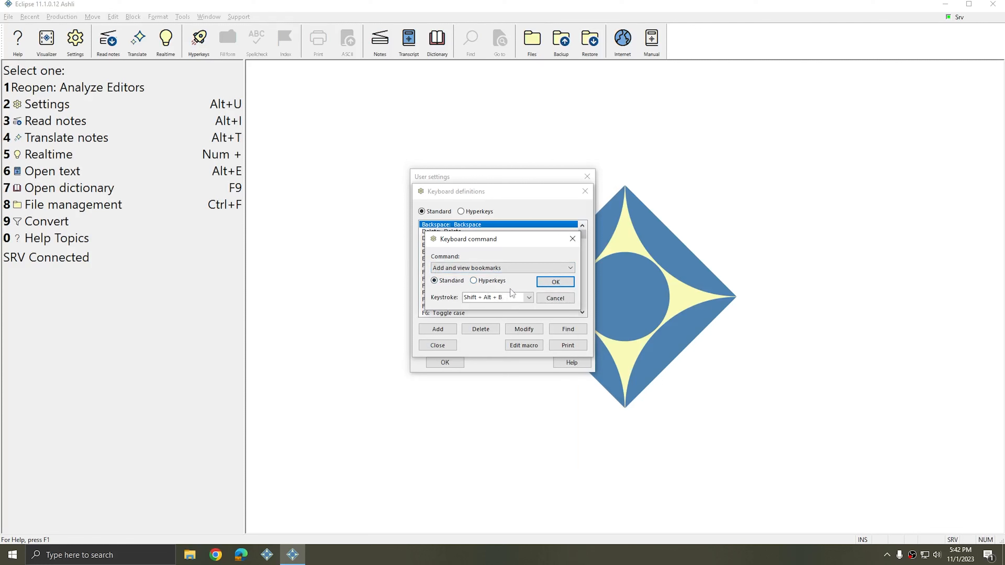
left_click(553, 284)
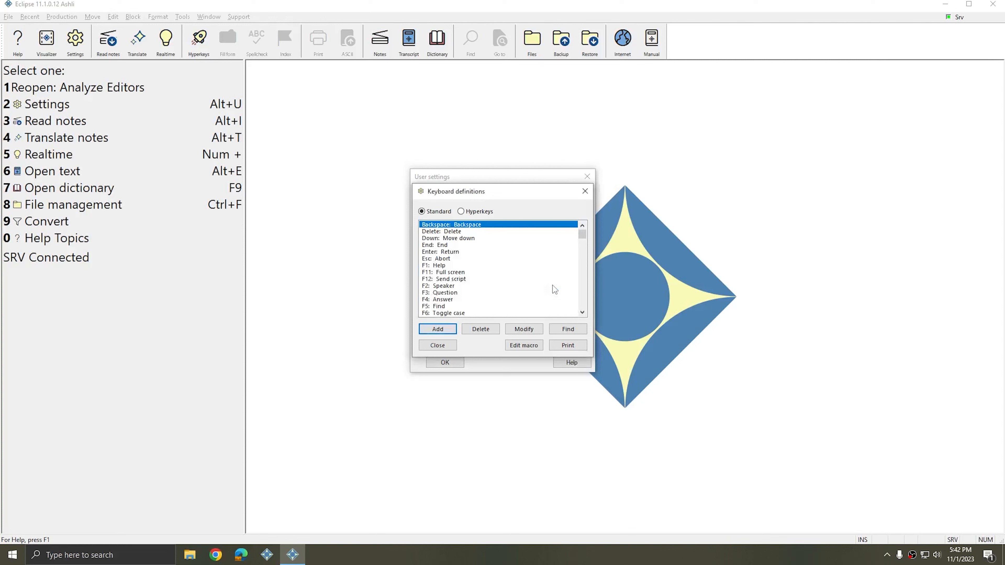
left_click(451, 362)
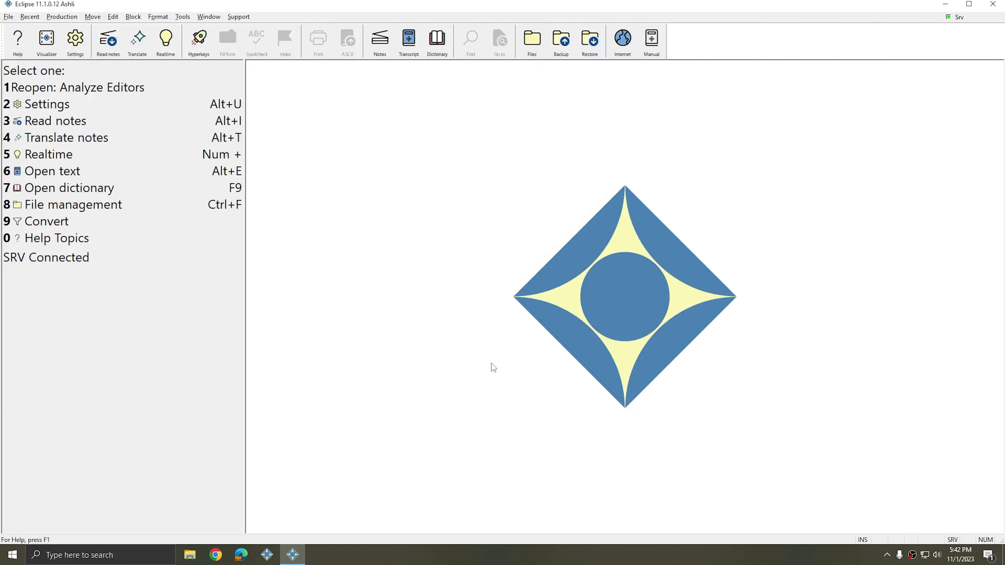
- Check the keystrokes assigned to the bookmark commands
left_click(114, 17)
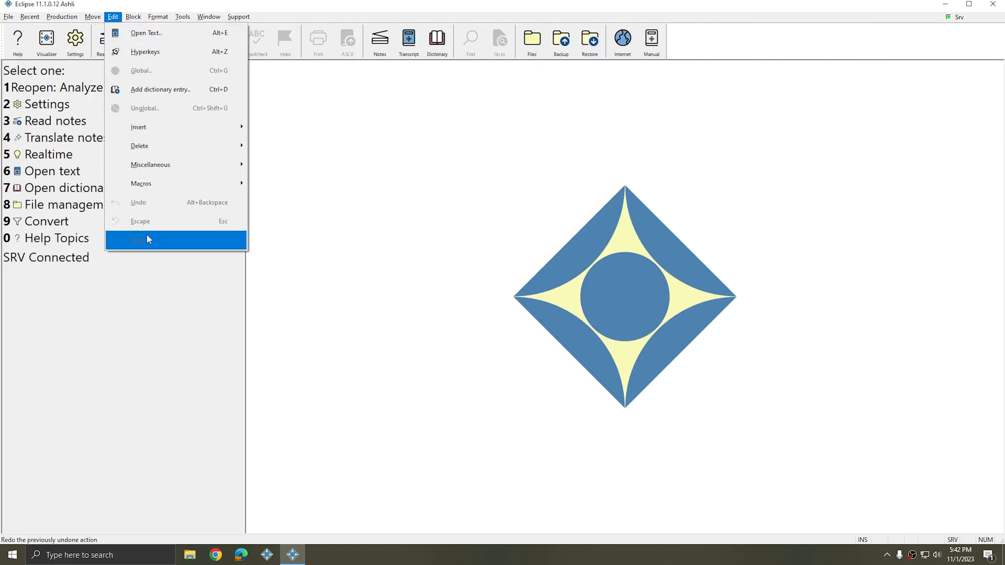
left_click(92, 17)
mouse_move(109, 193)
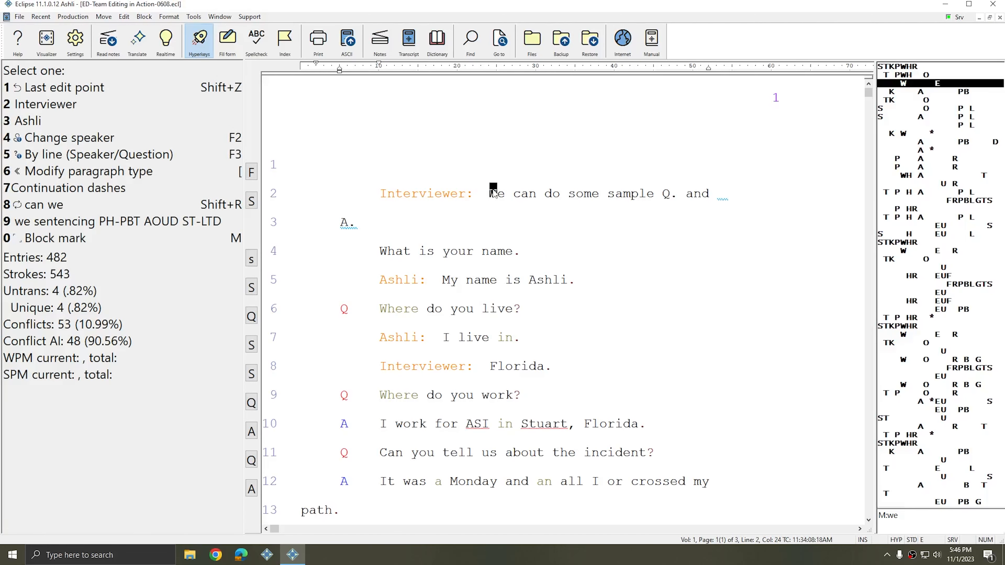
- Add a bookmark labelled "Check spelling on Sample" at "We" on line 2 of the transcript, checking the bookmark list before and after
key("ctrl+b")
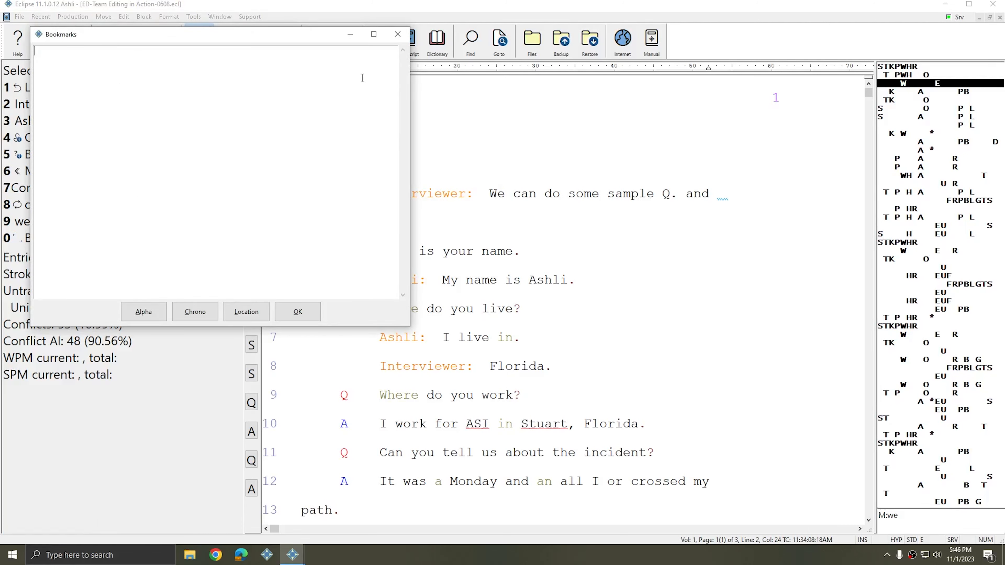
key("Escape")
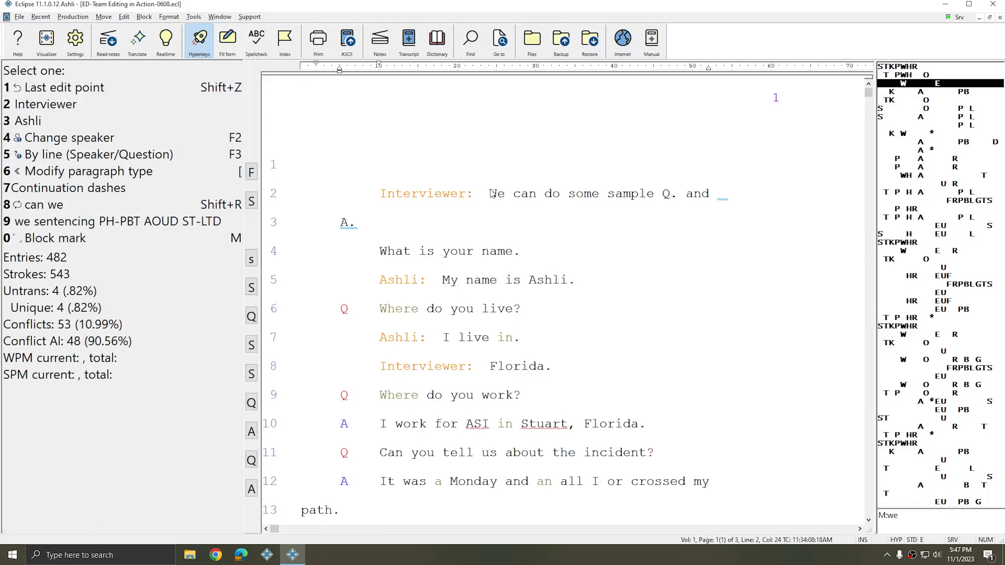
key("alt+b")
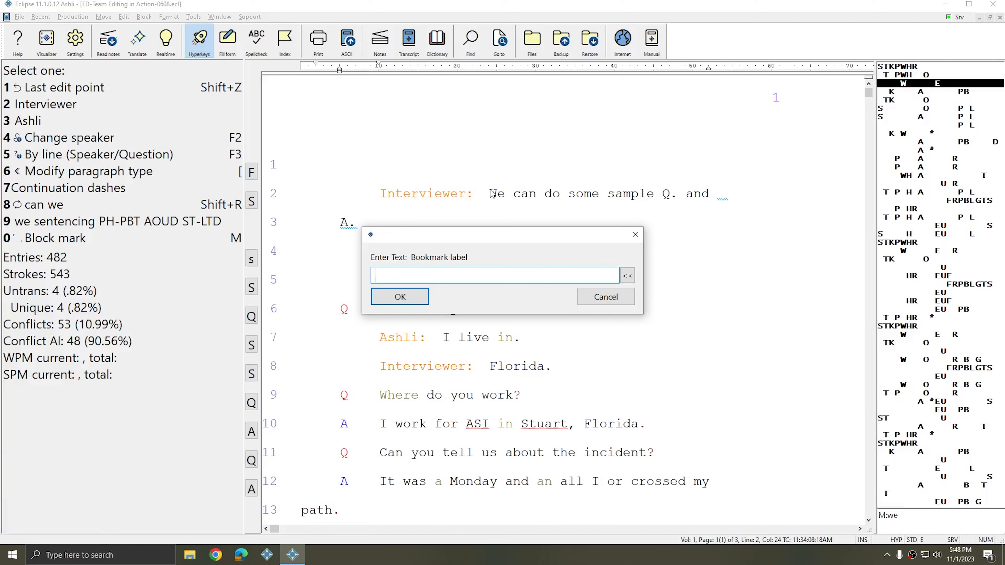
type("Check spelling on Sample")
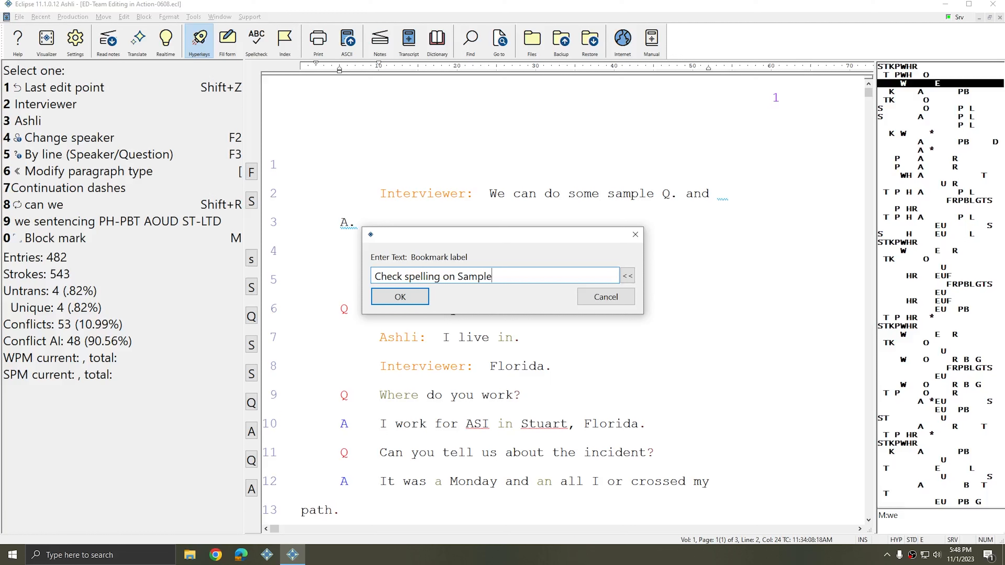
key("Return")
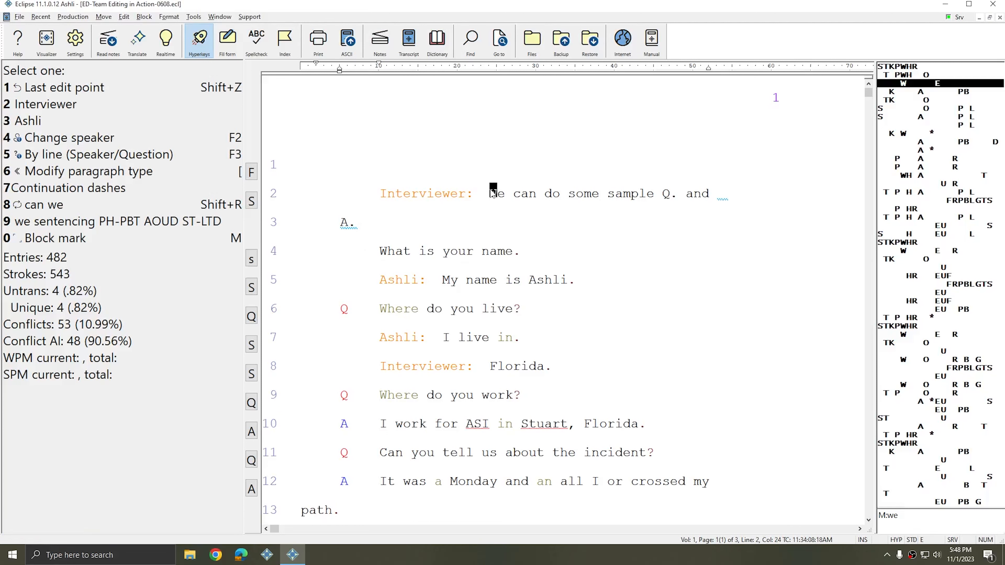
key("ctrl+b")
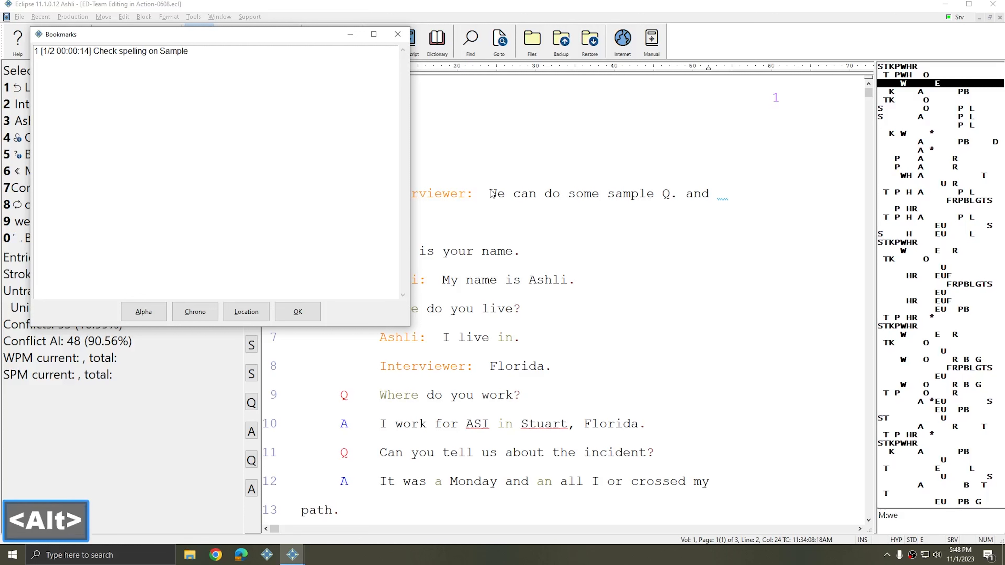
key("alt+o")
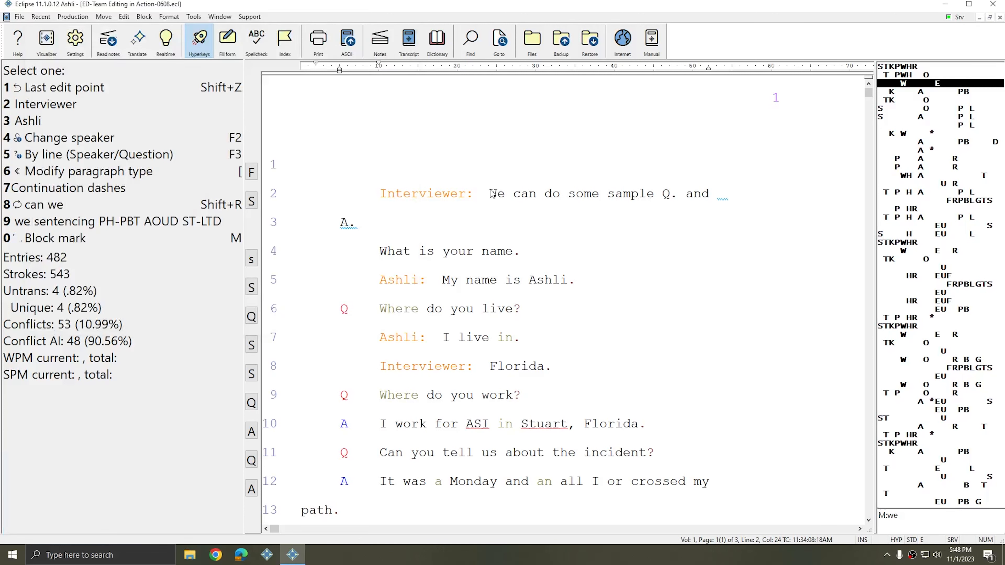
- Add a bookmark labelled "Audio check" at "Were" on page 1, line 24 of the transcript
key("k")
key("k")
key("k")
key("k")
key("k")
key("k")
key("k")
key("k")
key("k")
key("k")
key("k")
key("k")
key("k")
key("k")
key("k")
key("k")
key("k")
key("k")
key("k")
key("k")
key("k")
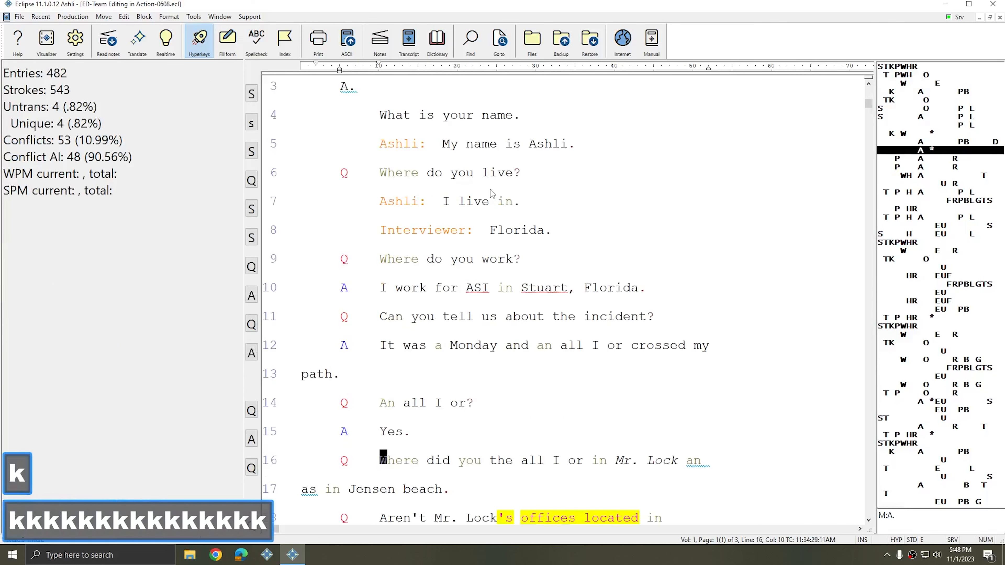
key("alt")
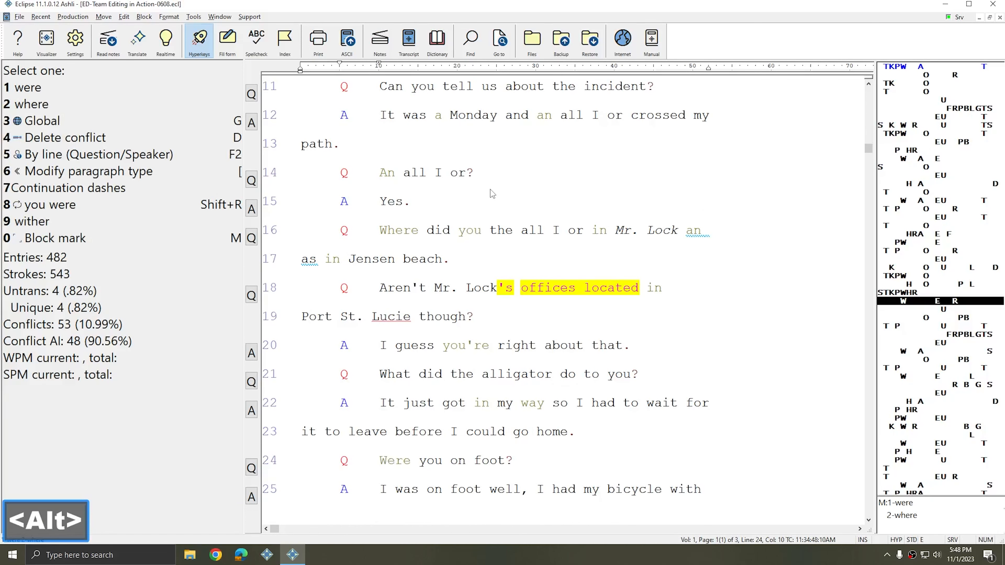
key("alt+b")
type("Audio check")
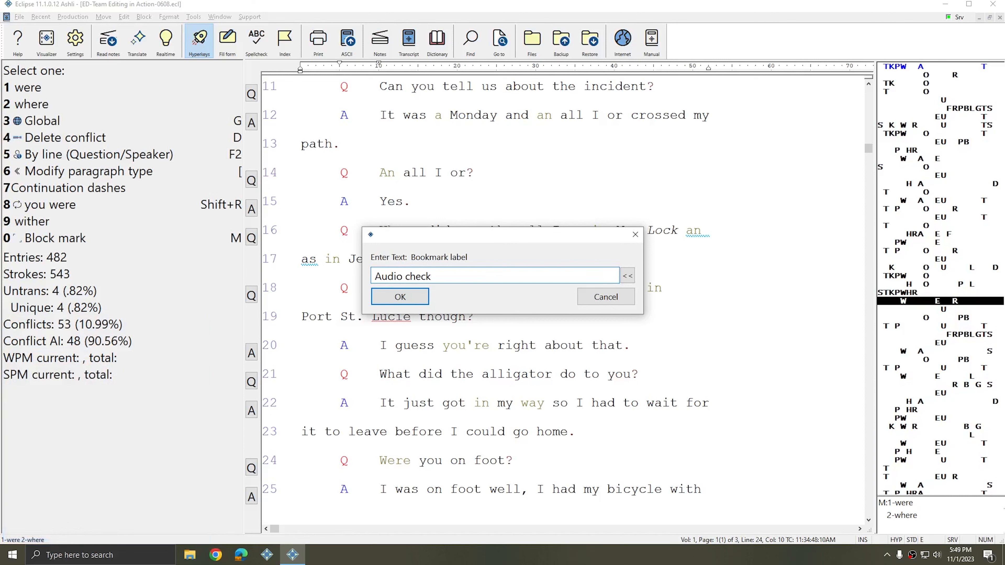
key("Return")
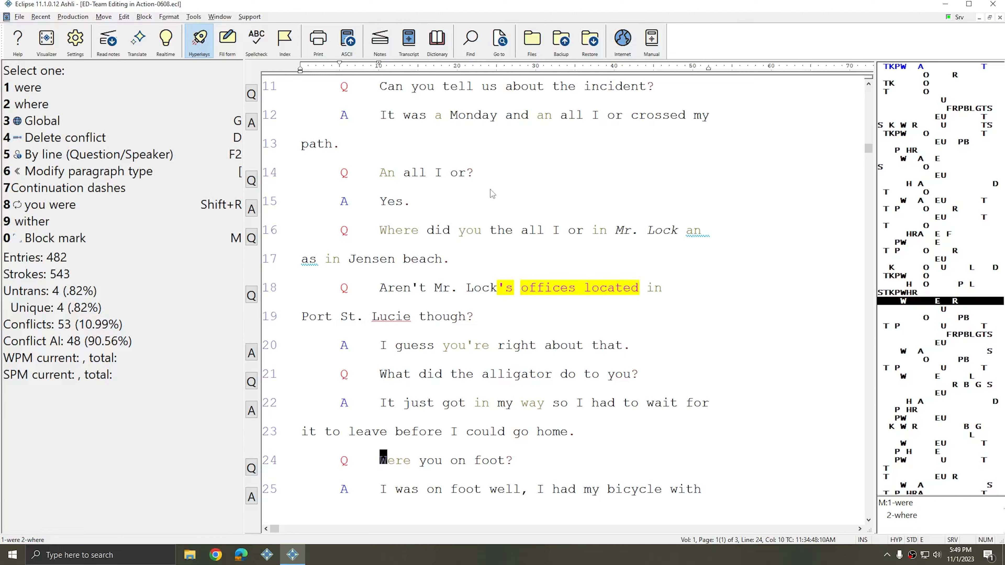
- Block-mark the word "Monday" on page 1, line 12, bookmark it with its own text as label, and check the bookmark list
key("Up")
key("Up")
key("Up")
key("Up")
key("Up")
key("Up")
key("Up")
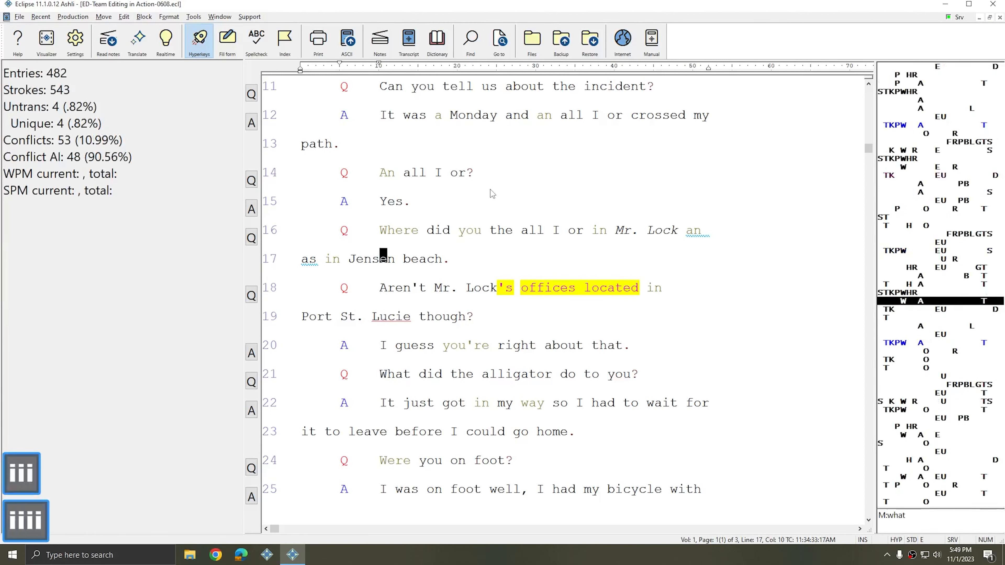
key("Up")
key("Up")
key("Up")
key("Up")
key("Up")
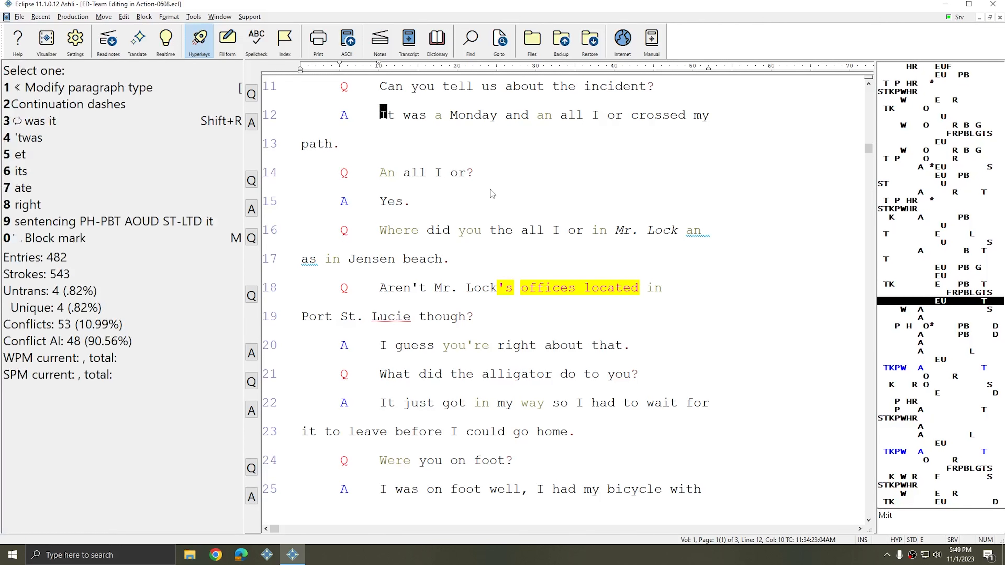
key("l")
key("l")
key("l")
key("m")
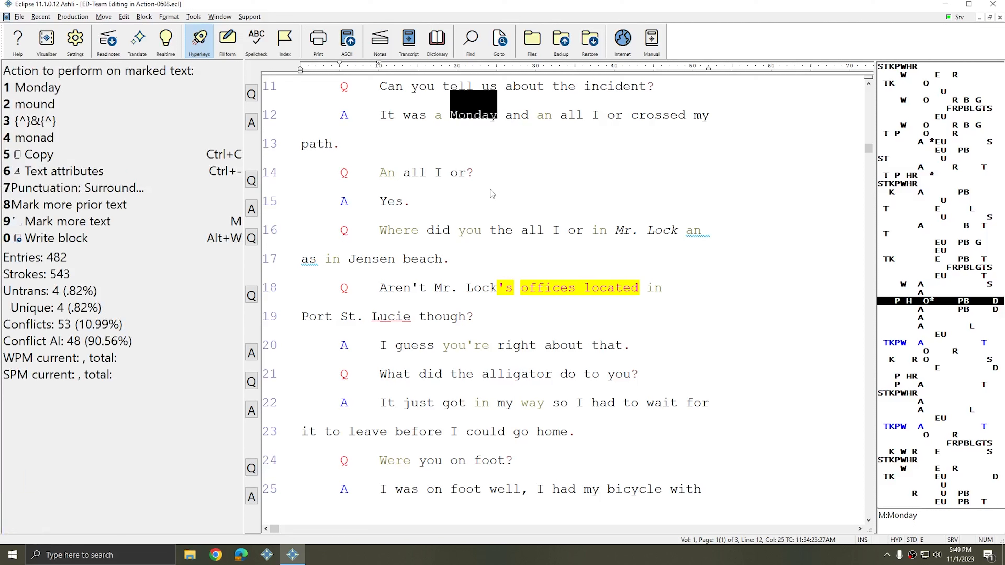
key("alt+b")
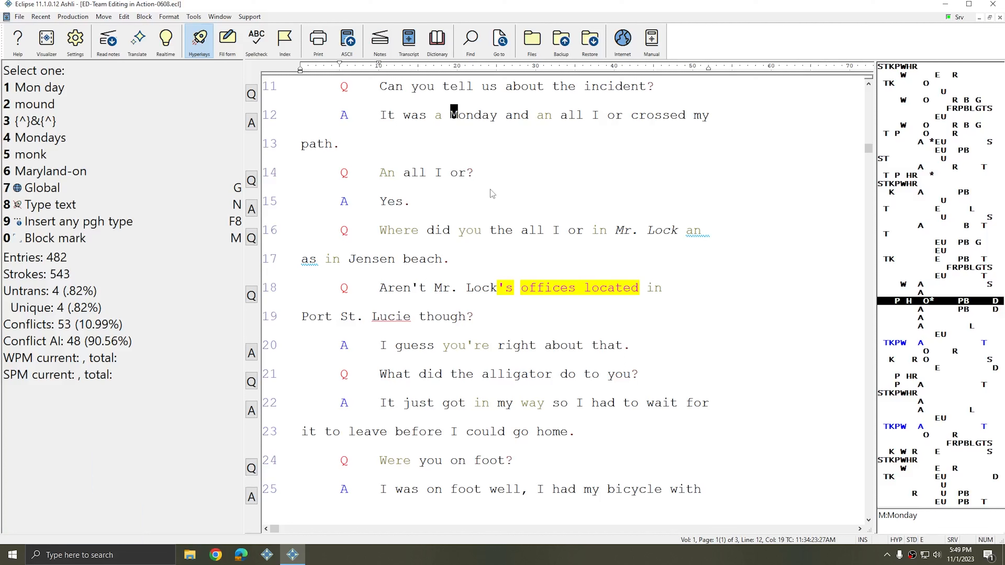
key("ctrl+b")
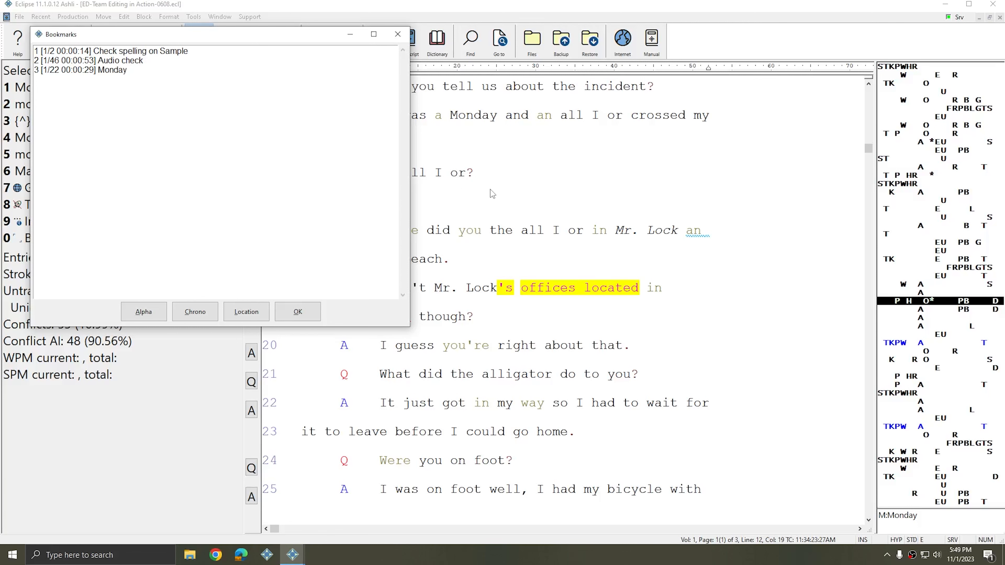
key("Escape")
- Add a bookmark labelled "Get exhibit" at "Yes" on page 2, line 11, and check it in the bookmark list
key("k")
key("k")
key("k")
key("k")
key("k")
key("k")
key("k")
key("k")
key("k")
key("k")
key("k")
key("k")
key("k")
key("k")
key("k")
key("k")
key("k")
key("k")
key("k")
key("k")
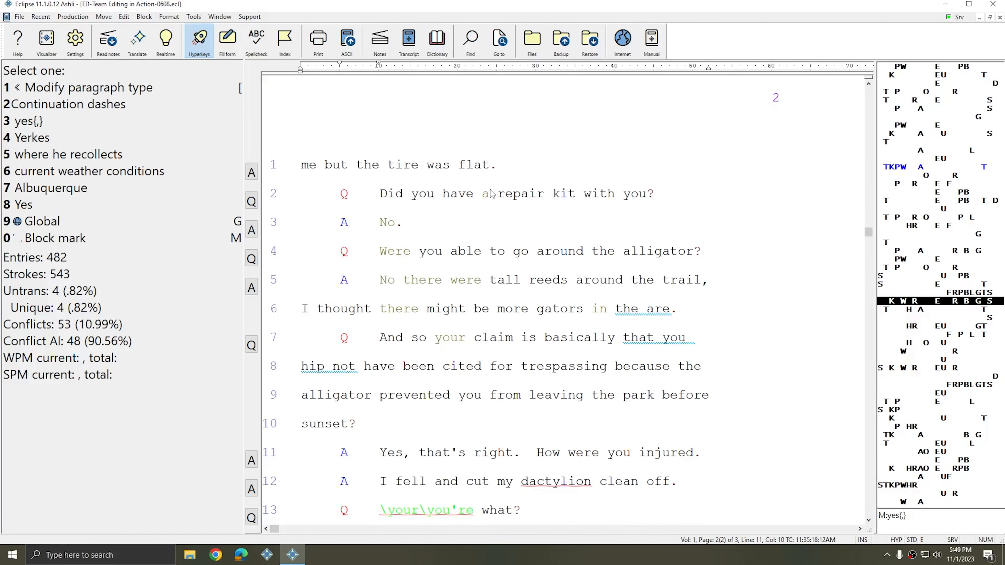
key("alt")
key("alt+b")
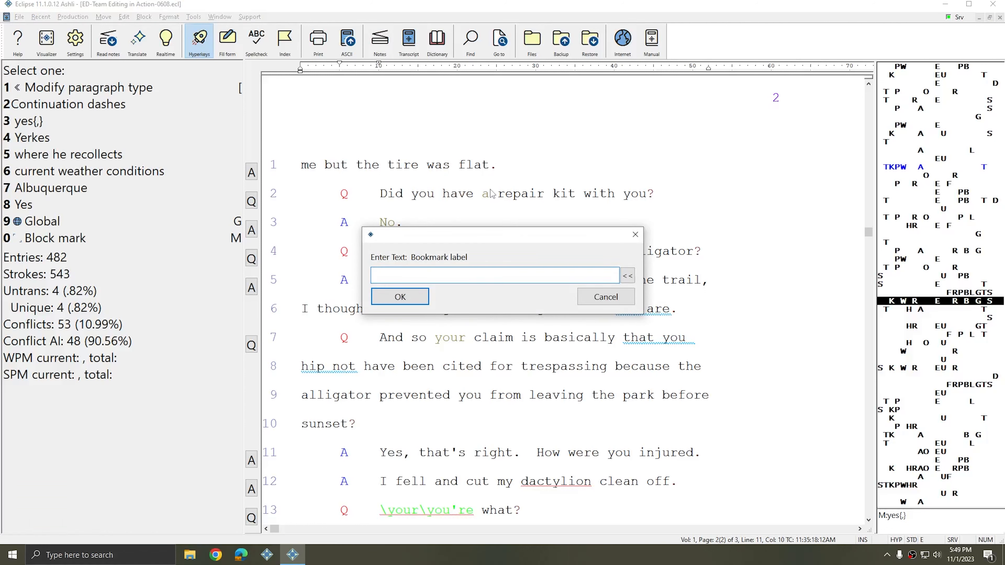
type("Get exhibit")
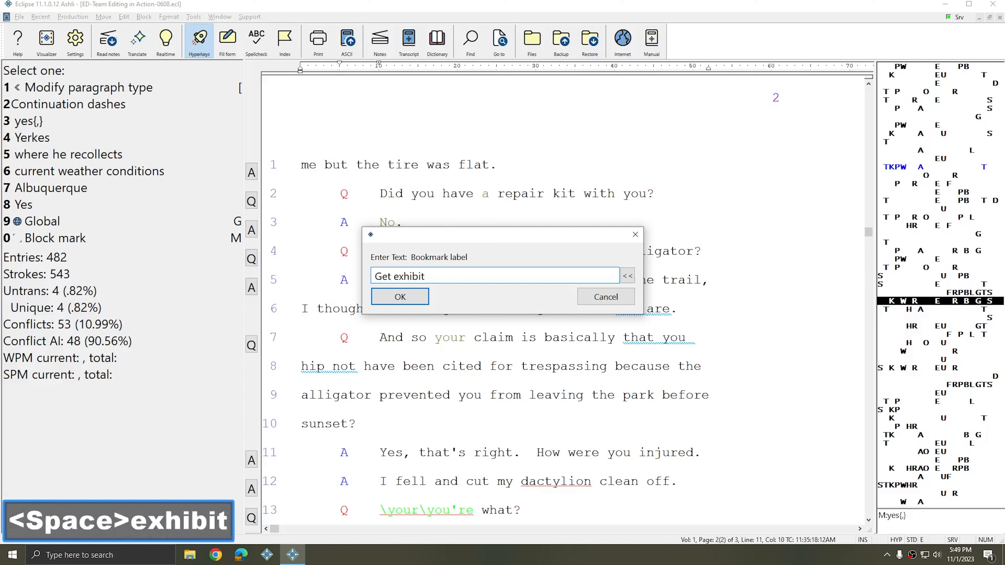
key("Return")
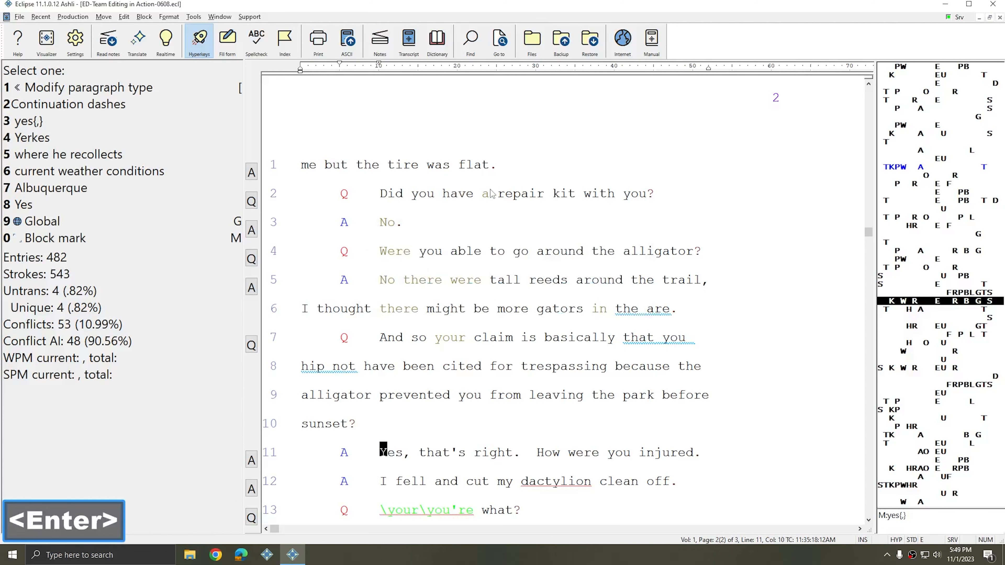
key("ctrl+b")
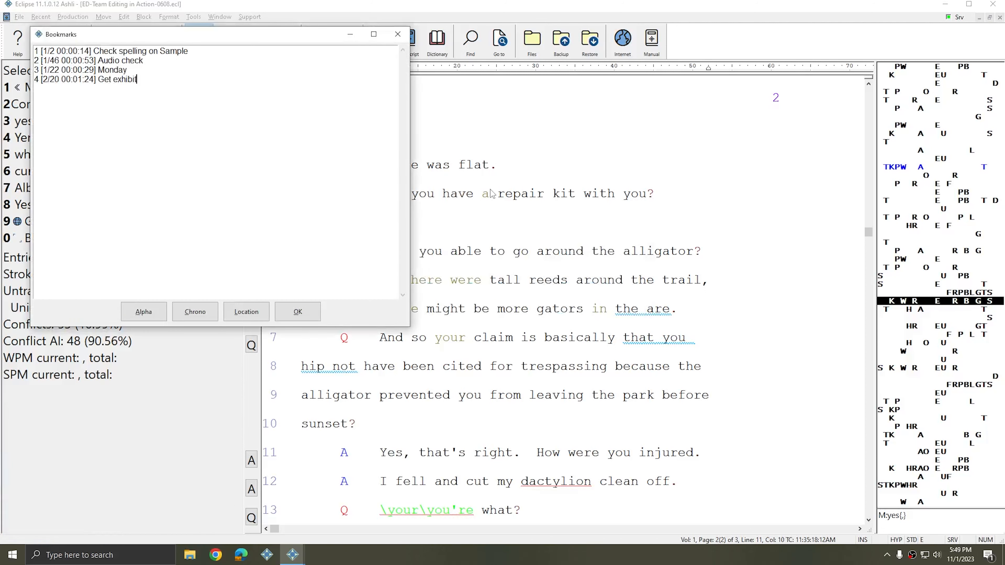
key("Escape")
- Block-mark "dactylion" on page 2, line 12, bookmark it with its own text as label, and view the bookmark list
key("k")
key("l")
key("l")
key("l")
key("l")
key("l")
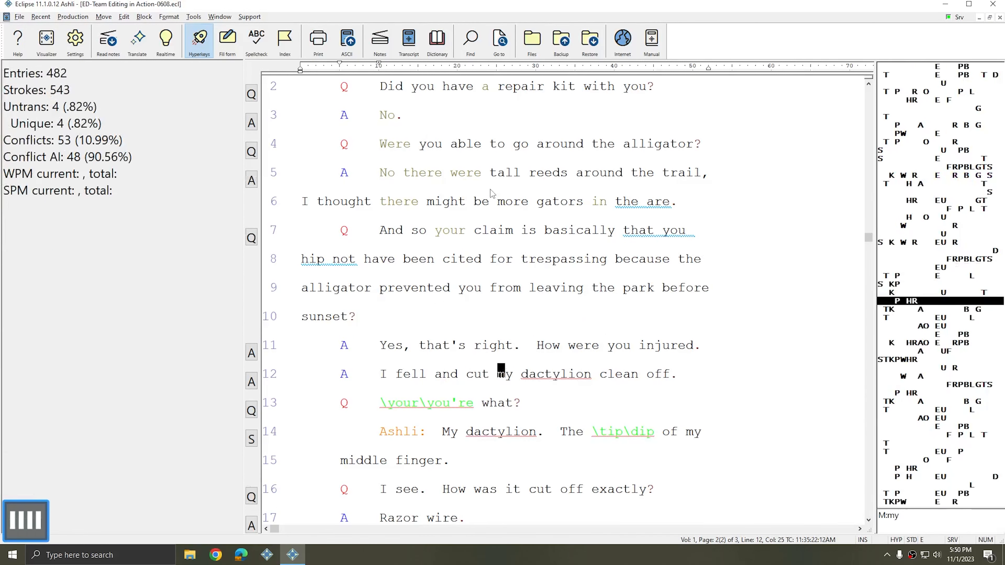
key("m")
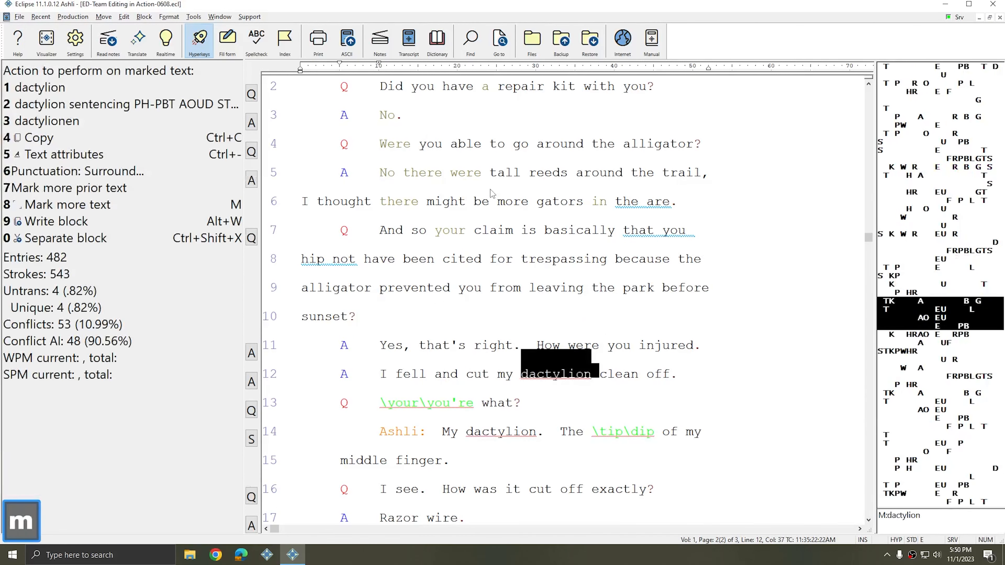
key("alt")
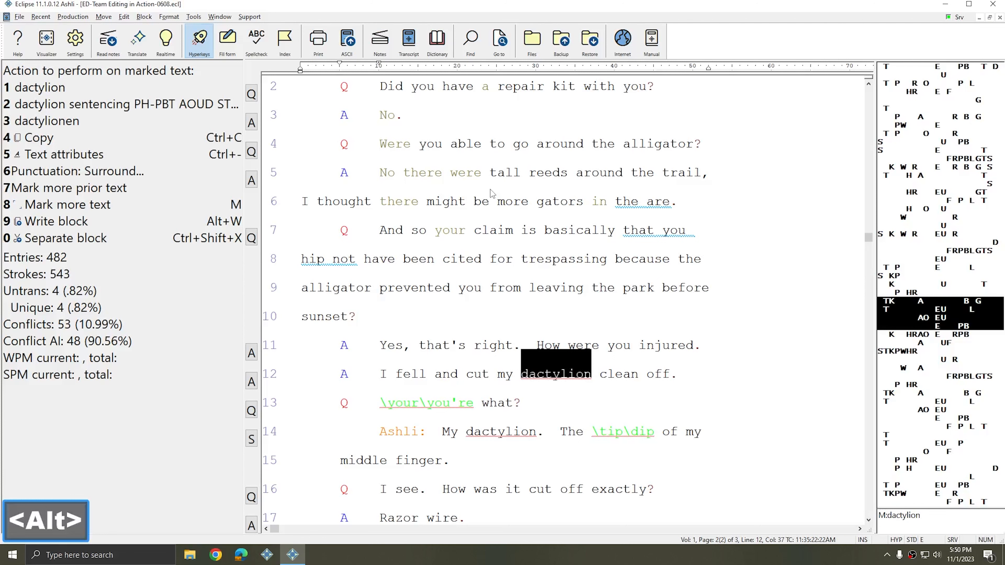
key("alt+b")
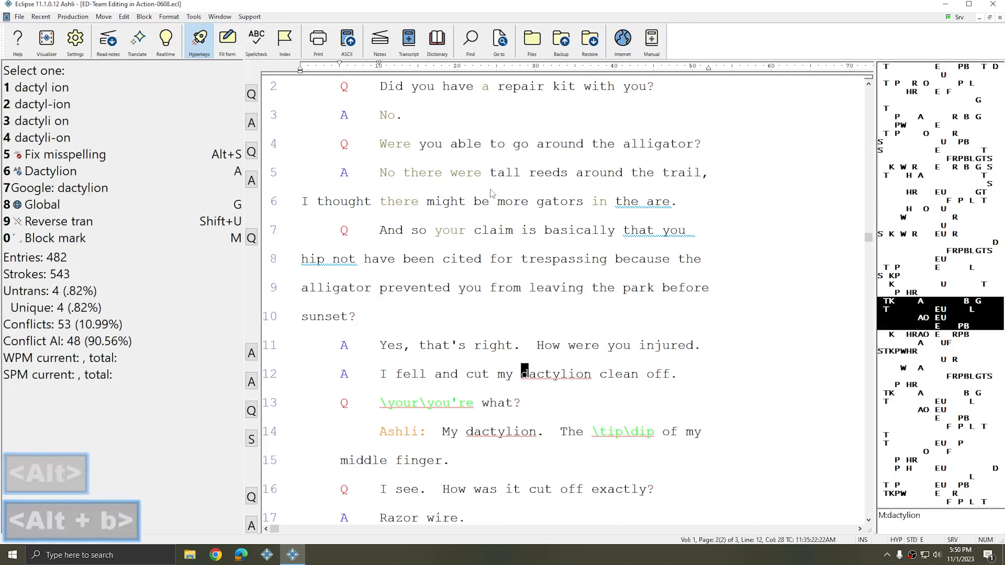
key("ctrl+b")
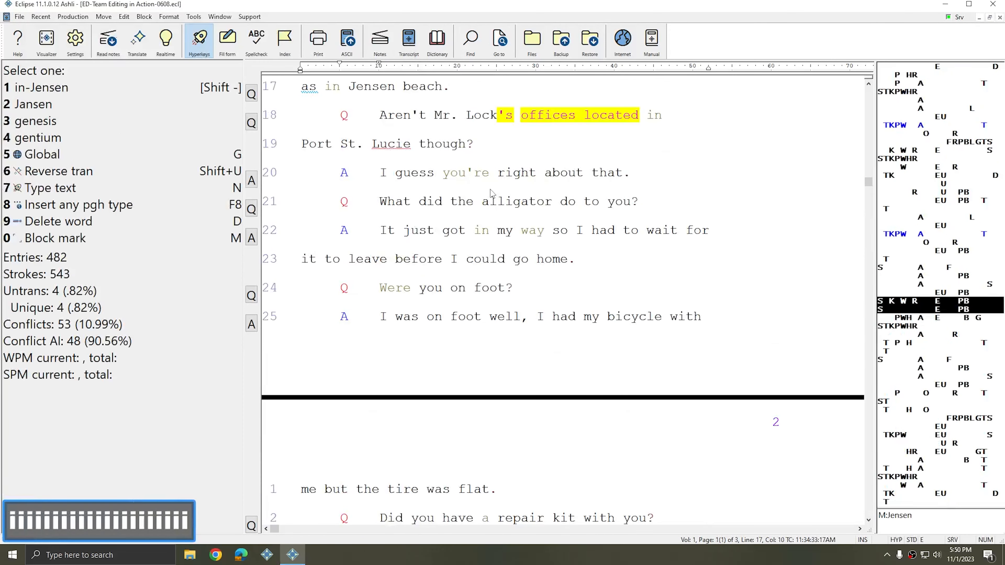
- Block-mark "Jensen beach" on page 1, line 17, and bookmark it using the marked text as the label
key("i")
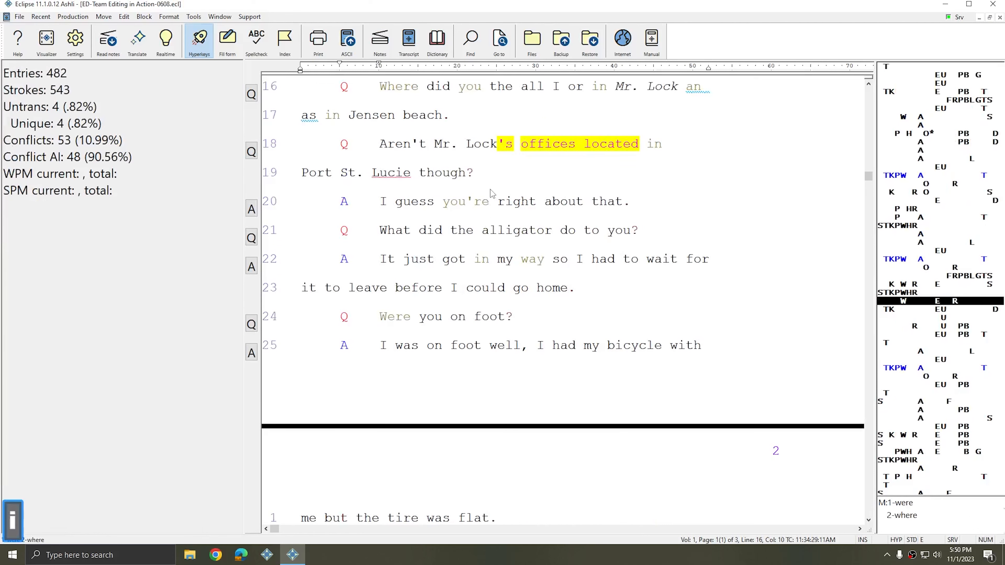
key("k")
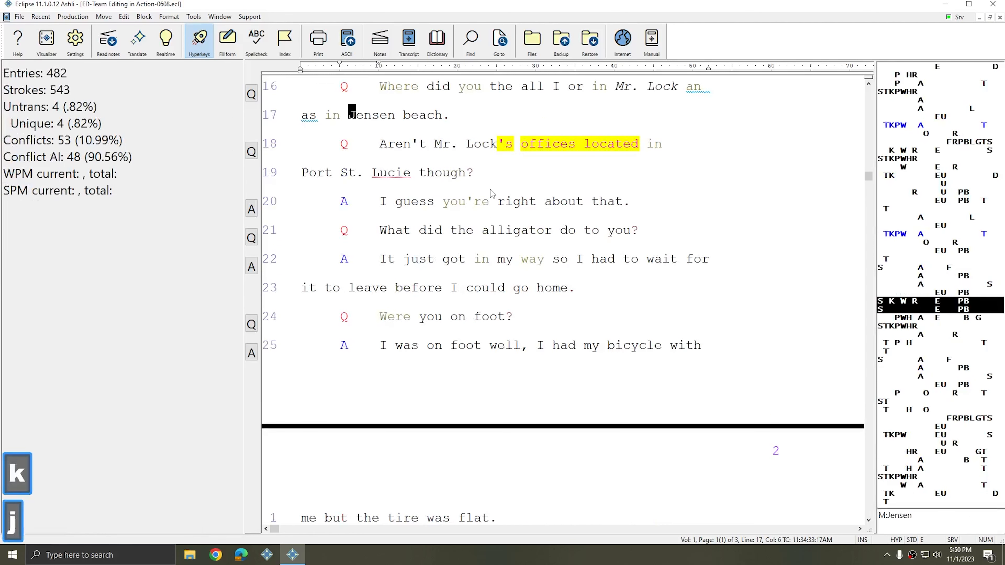
key("m")
key("m")
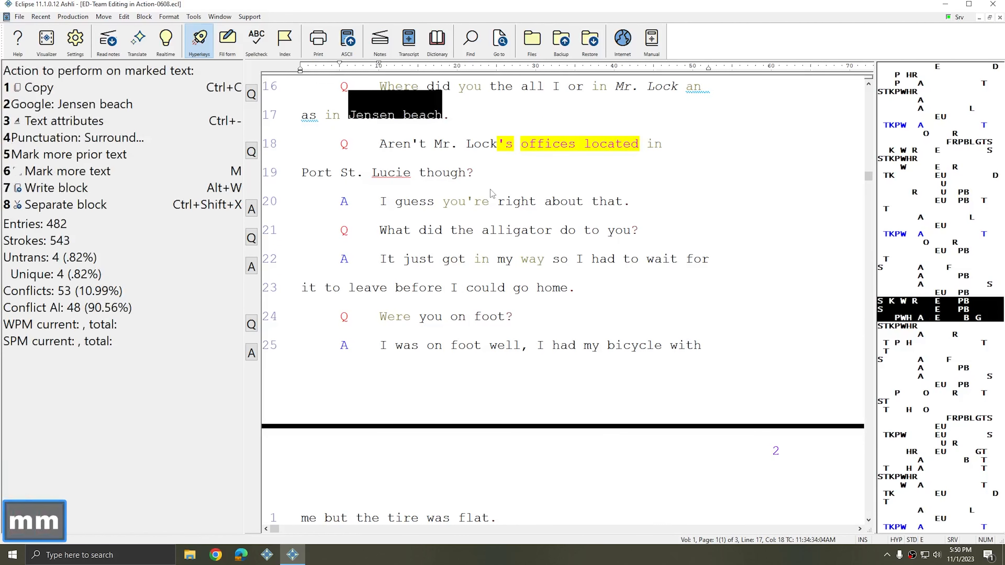
key("alt+b")
- Add a bookmark labelled "check city spelling" at "Port St. Lucie" on page 1, line 19
key("k")
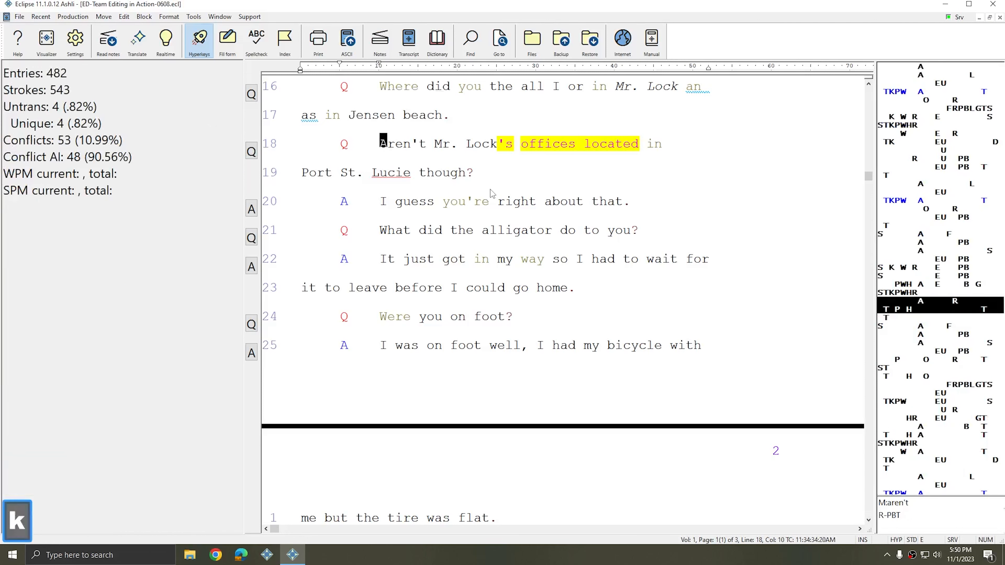
key("k")
key("j")
key("j")
key("alt+b")
type("check s")
key("BackSpace")
type("city spelling")
key("Return")
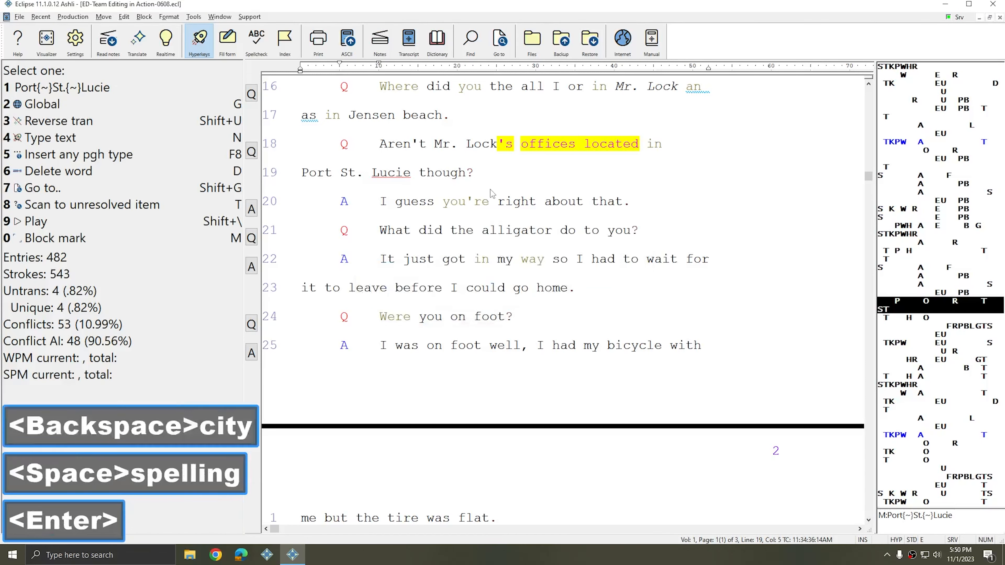
- View the bookmark list in alphabetical, chronological and location order, ending with it sorted chronologically
key("ctrl+b")
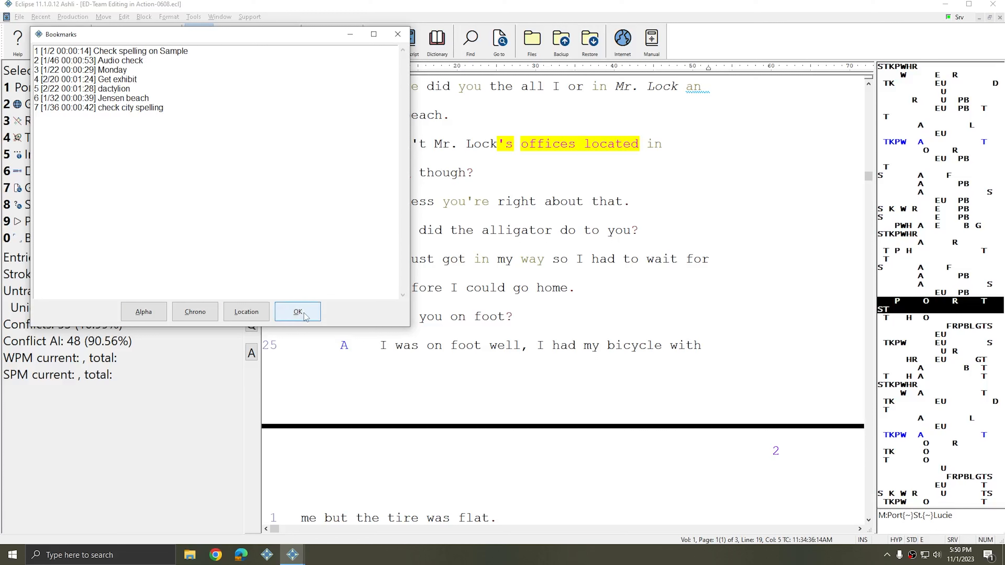
left_click(145, 313)
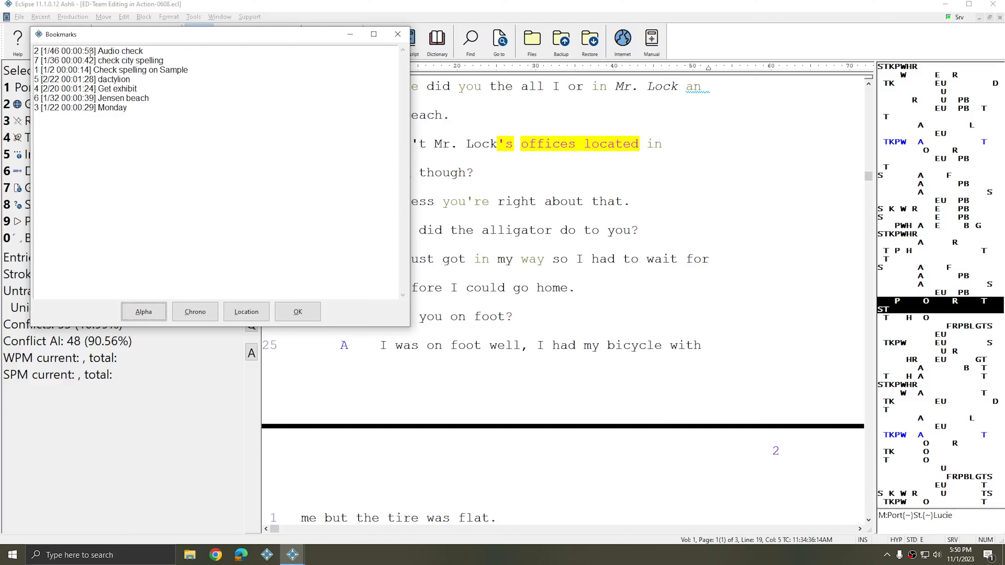
left_click(193, 316)
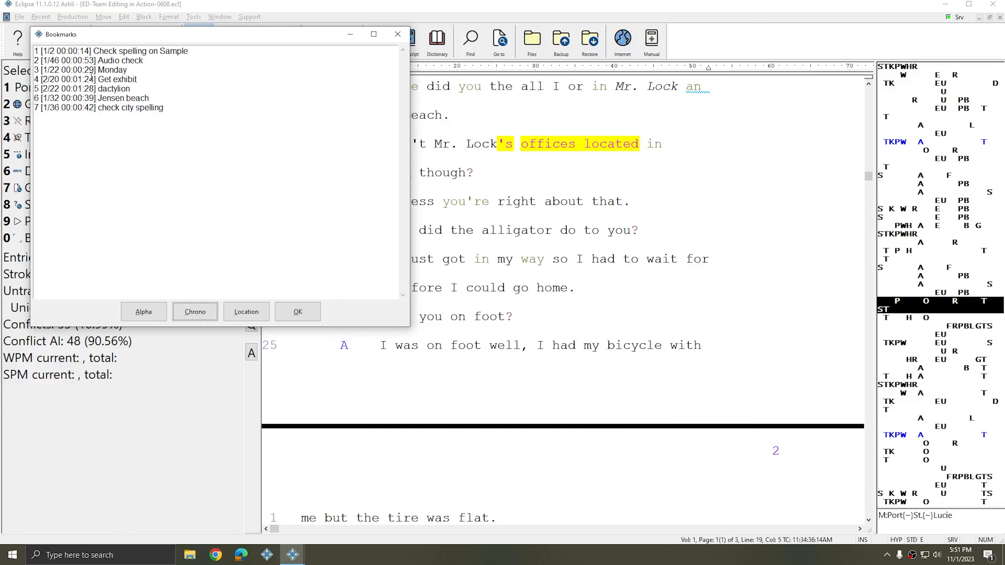
left_click(242, 315)
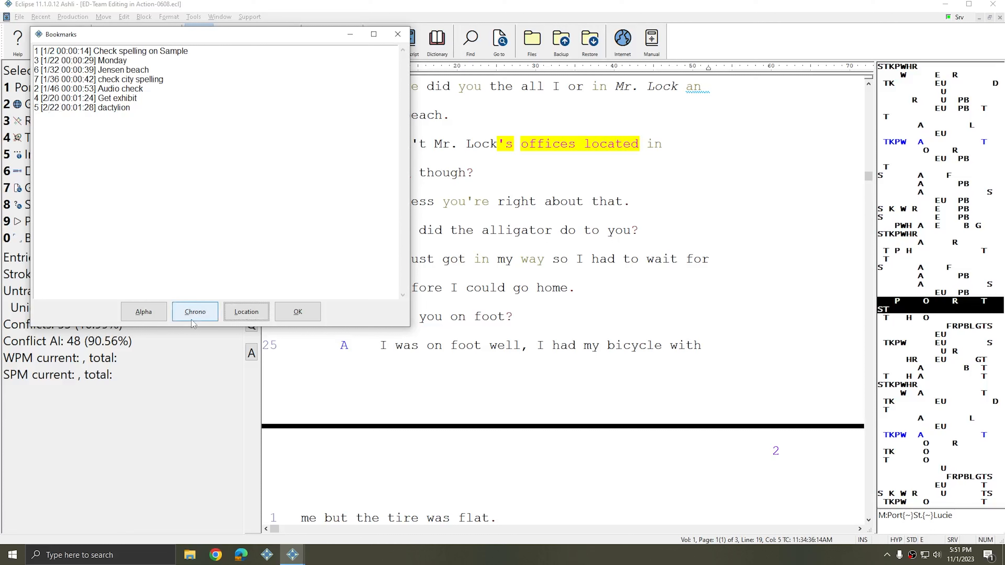
left_click(195, 312)
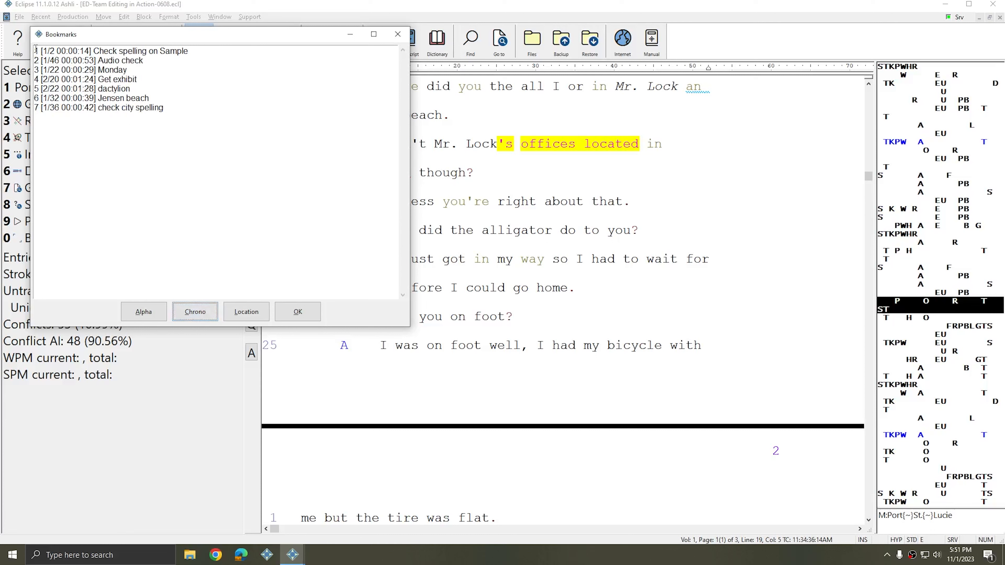